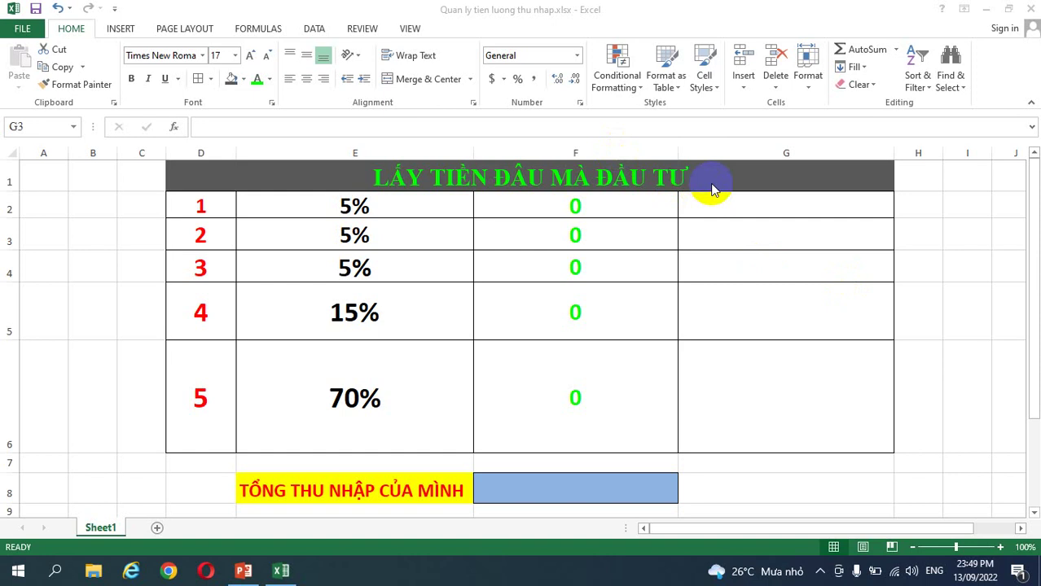
left_click(731, 199)
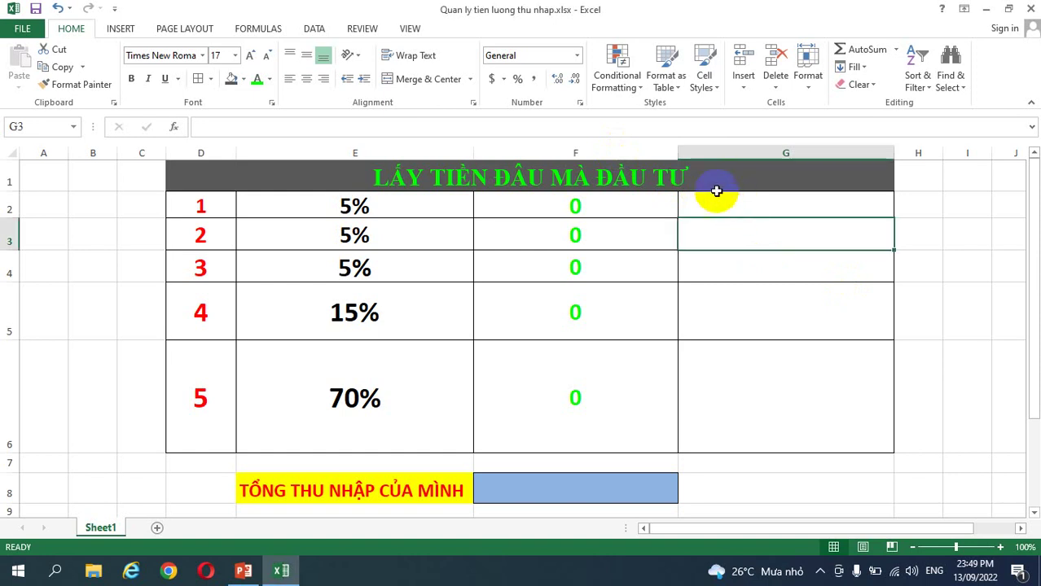
left_click(696, 175)
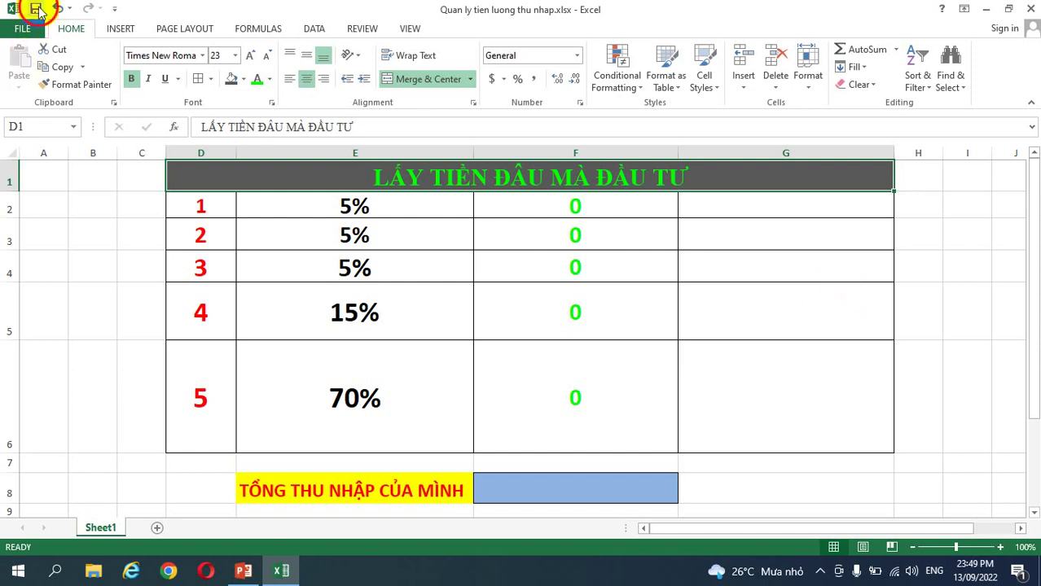
left_click(809, 488)
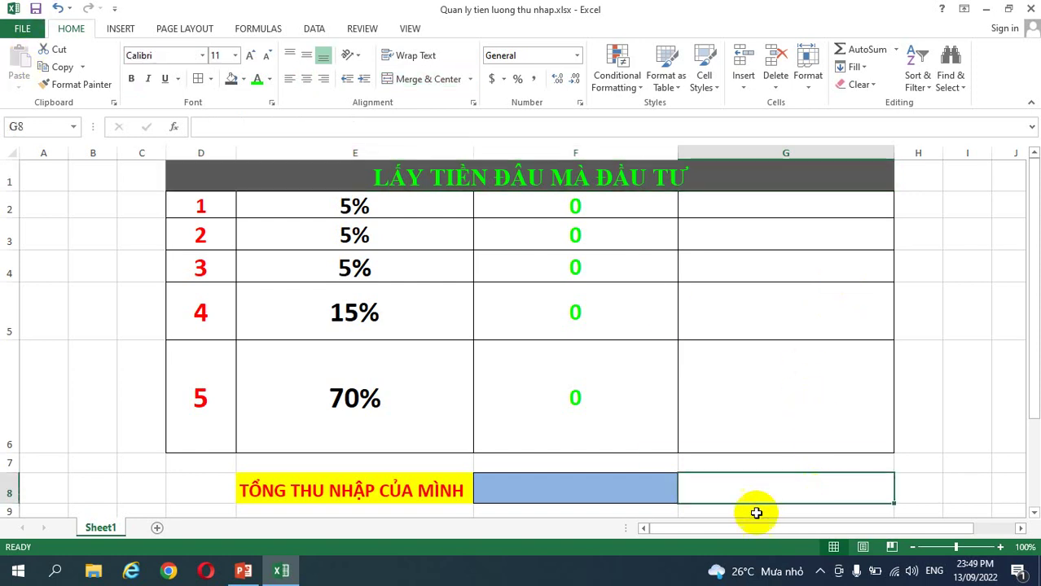
left_click(955, 462)
left_click(953, 391)
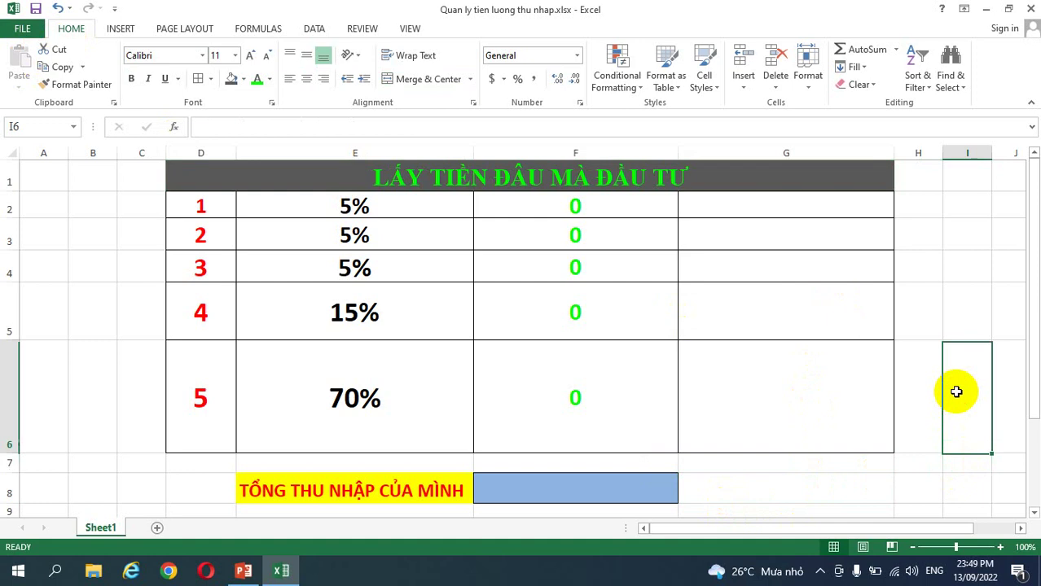
left_click(956, 297)
left_click(961, 209)
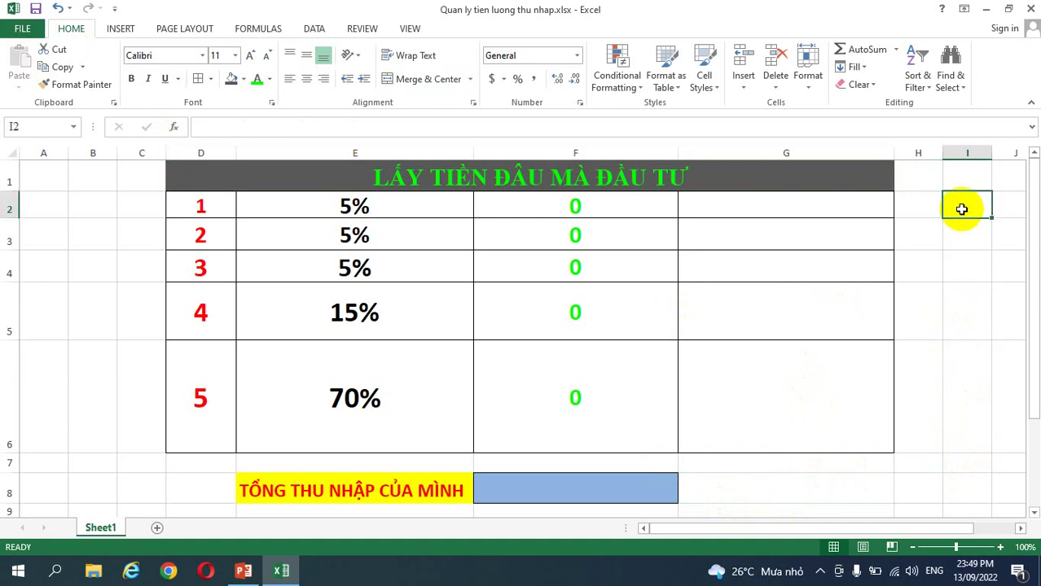
left_click(918, 489)
Step: Enter 10000000 as the total income in cell F8, beside TỔNG THU NHẬP CỦA MÌNH
left_click(664, 492)
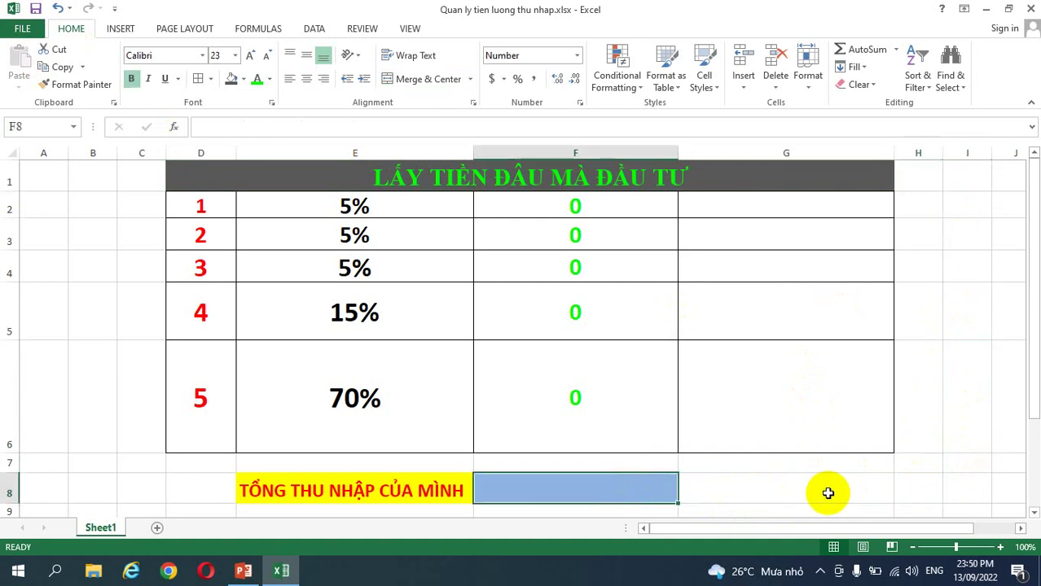
type("1")
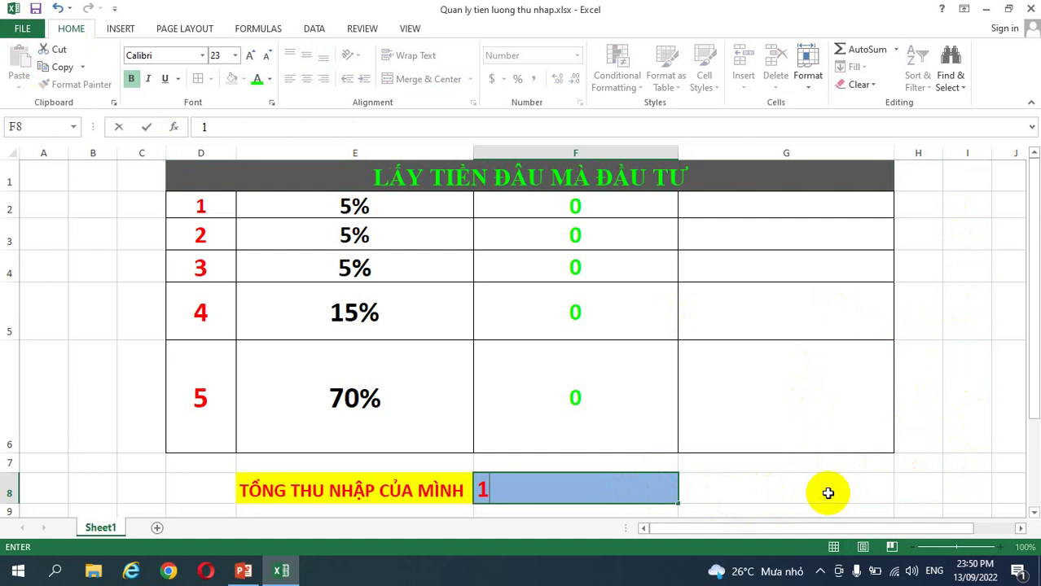
type("00000")
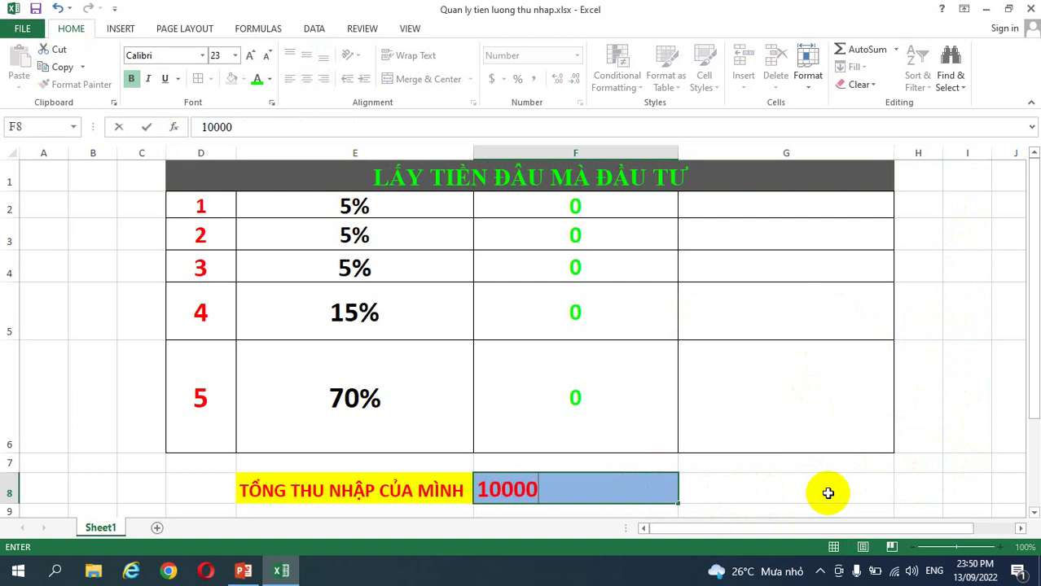
type("00")
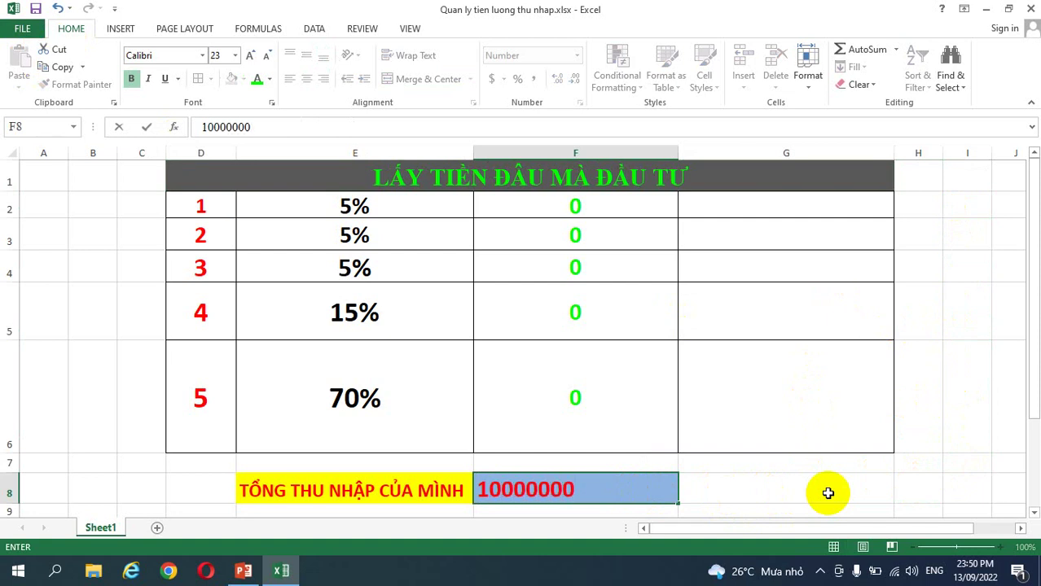
key("Return")
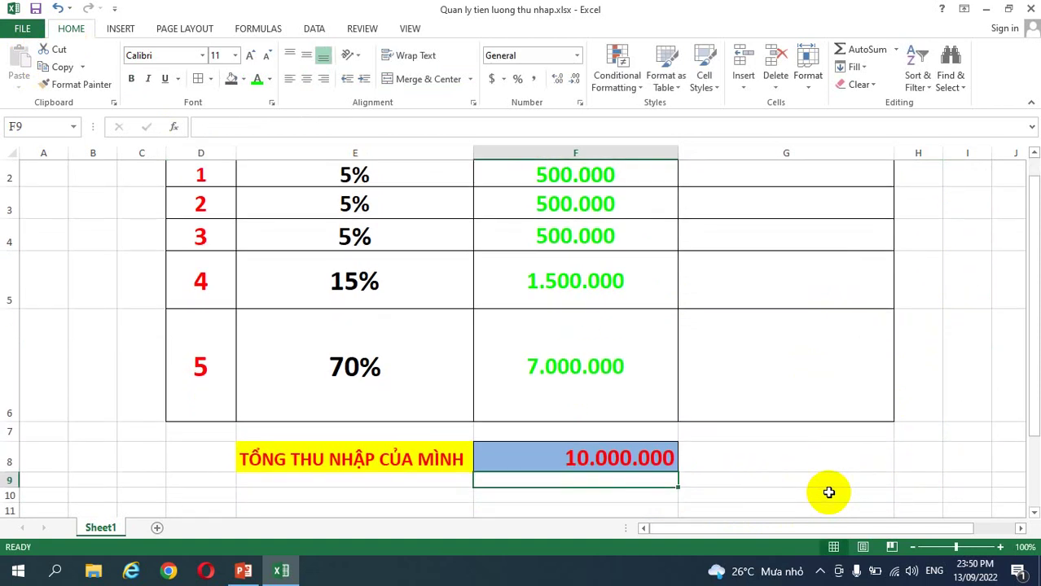
scroll(828, 492, "up", 1)
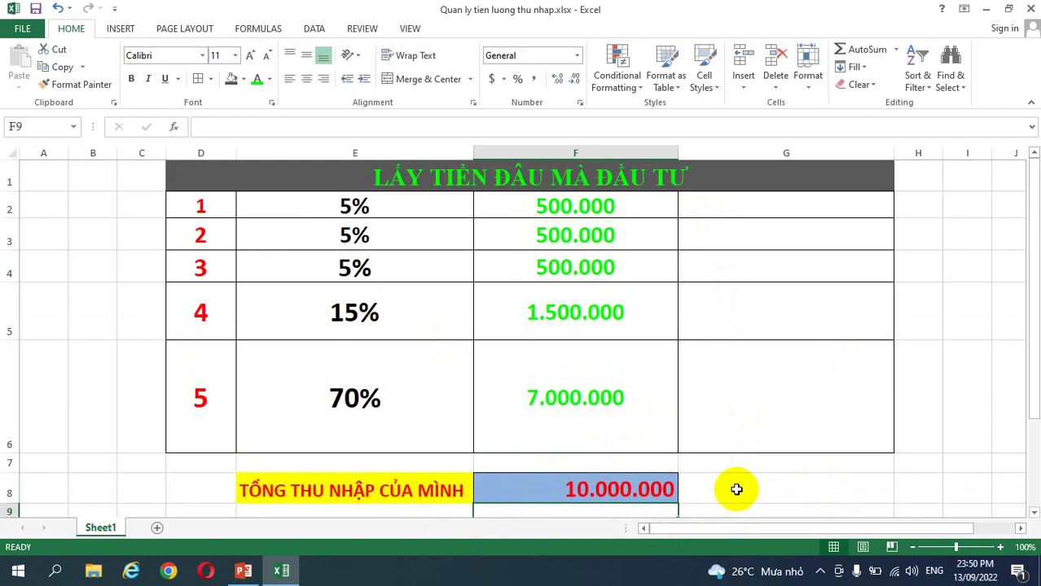
Step: Label the 70% allocation "Sinh hoạt gia đình" in cell G6
left_click(383, 418)
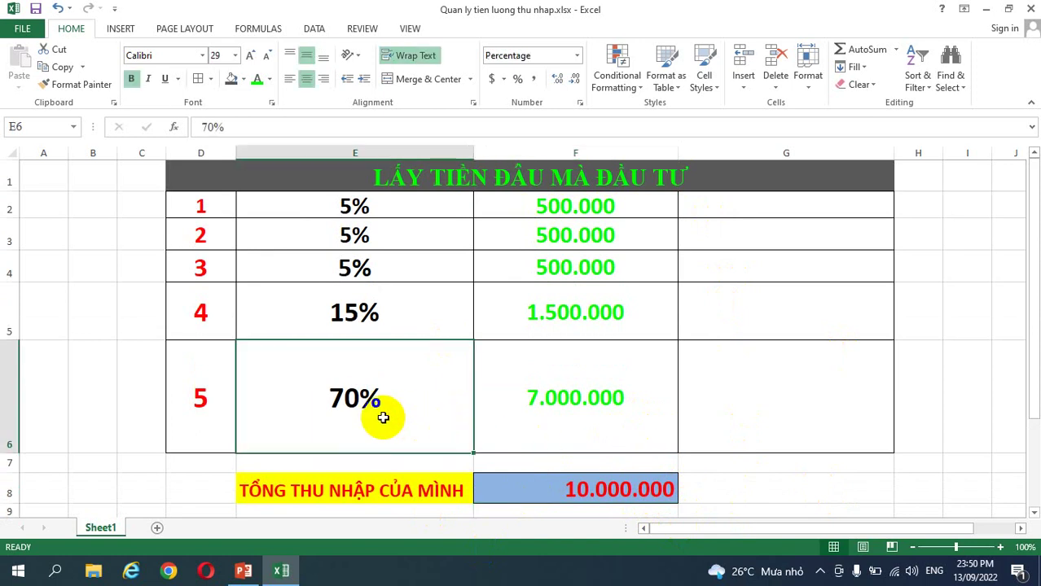
left_click(775, 415)
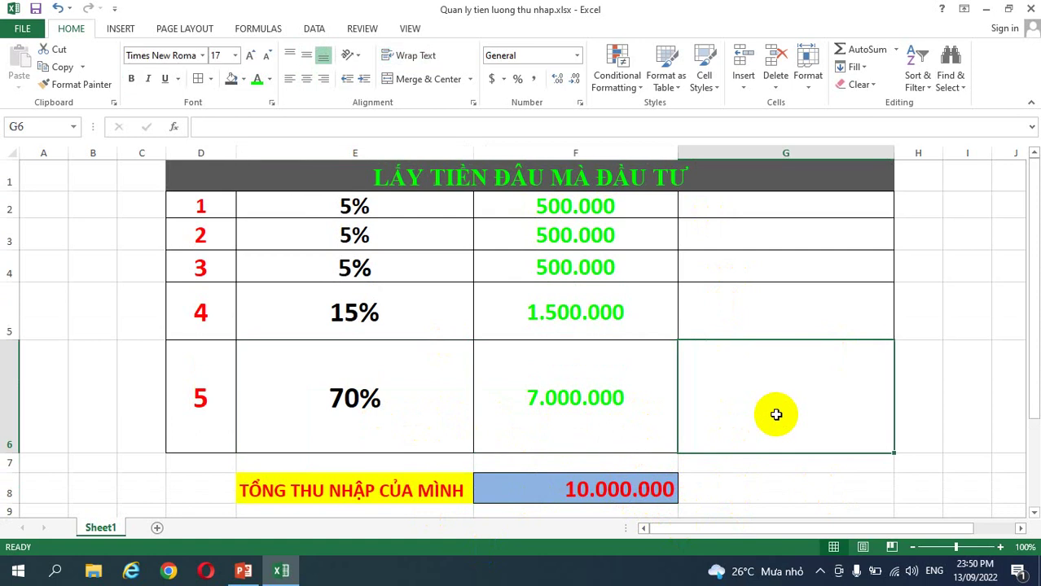
type("Sinh")
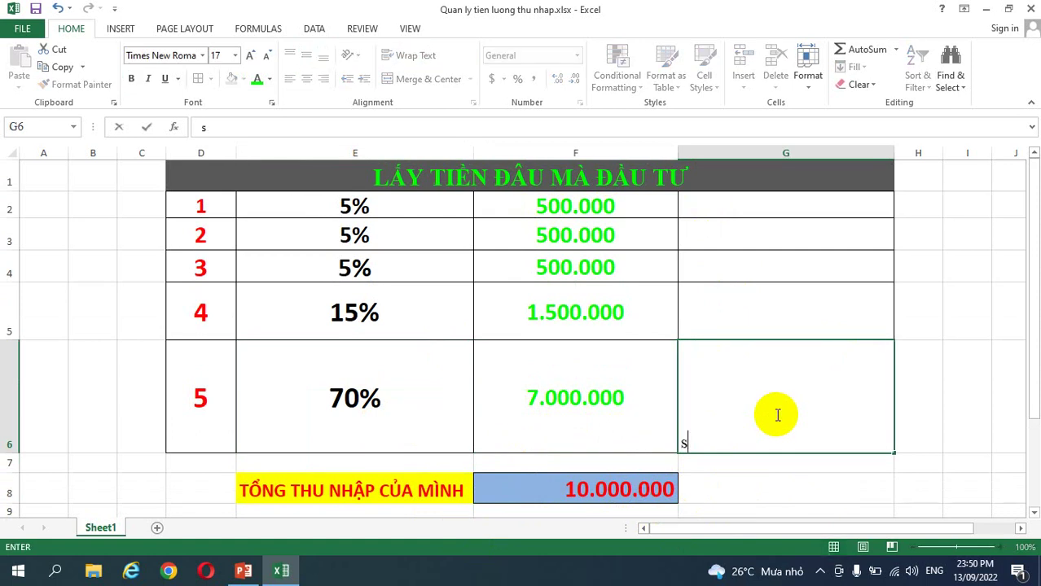
key("BackSpace")
type("h ho")
type("ạt gia")
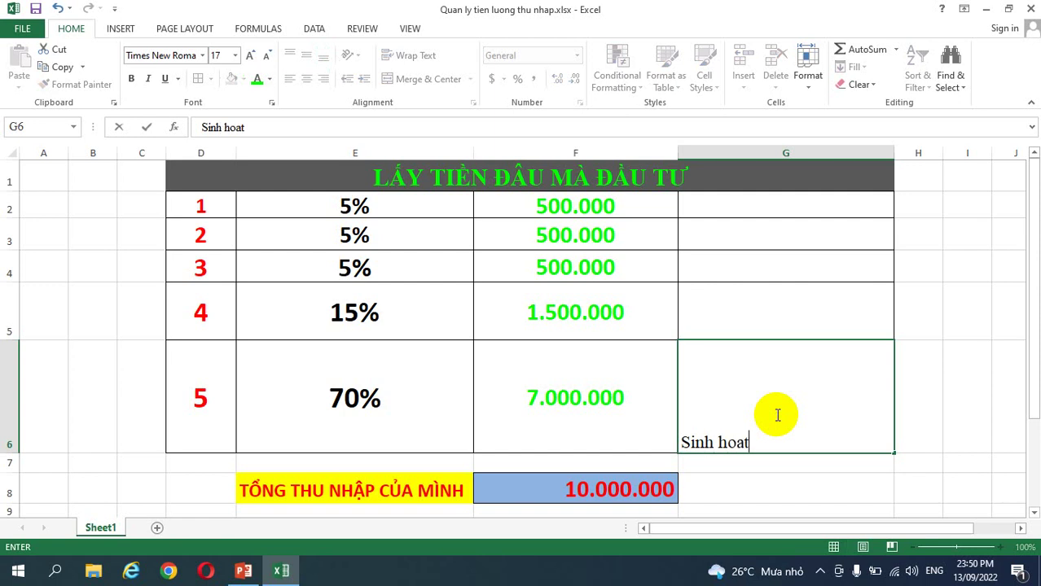
type(" đìnhf")
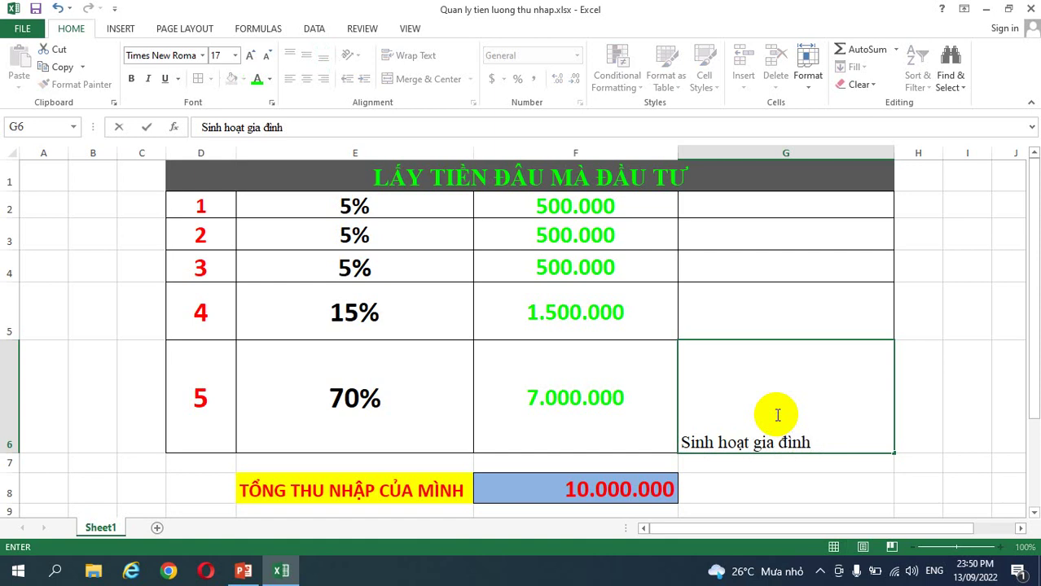
key("Return")
Step: Label the 15% allocation "Sử dụng đầu tư" in cell G5
left_click(377, 397)
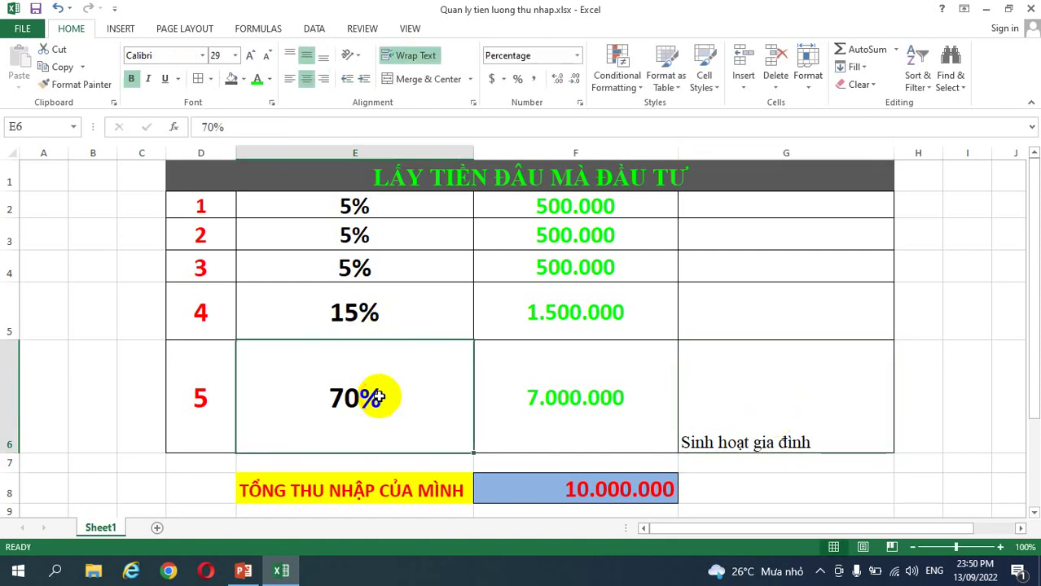
left_click(392, 320)
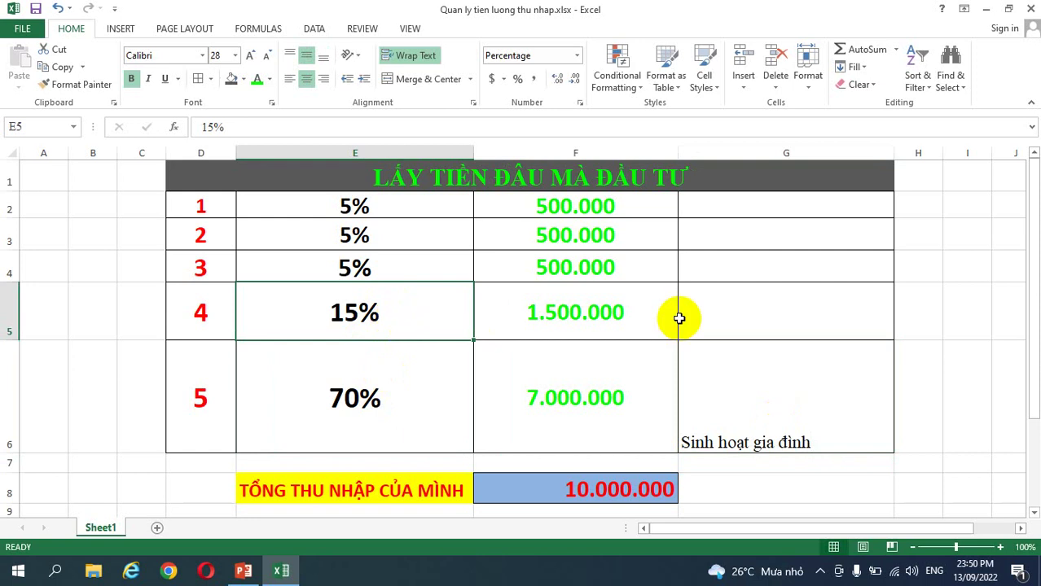
left_click(727, 313)
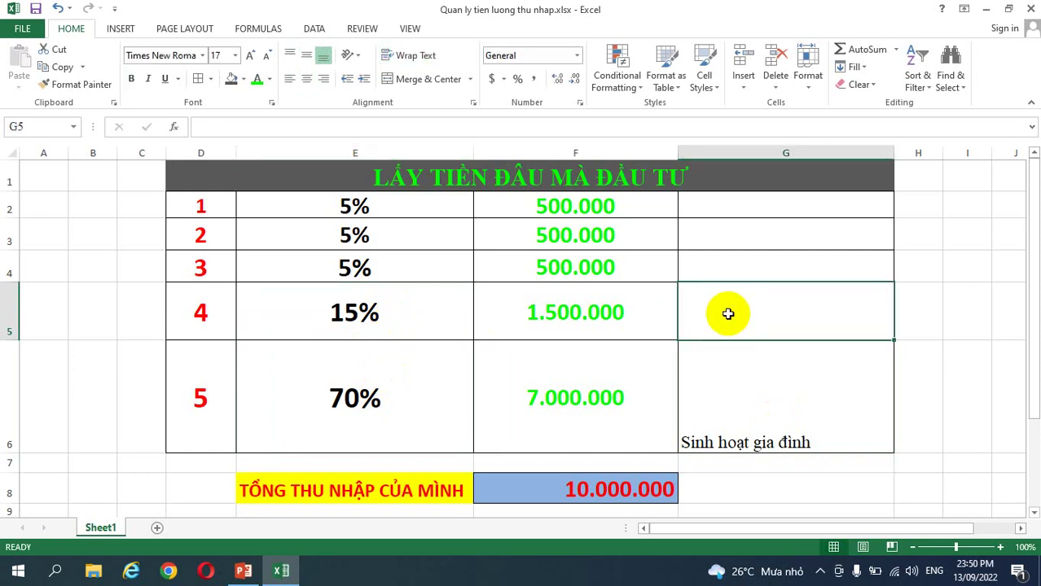
type("Sử ")
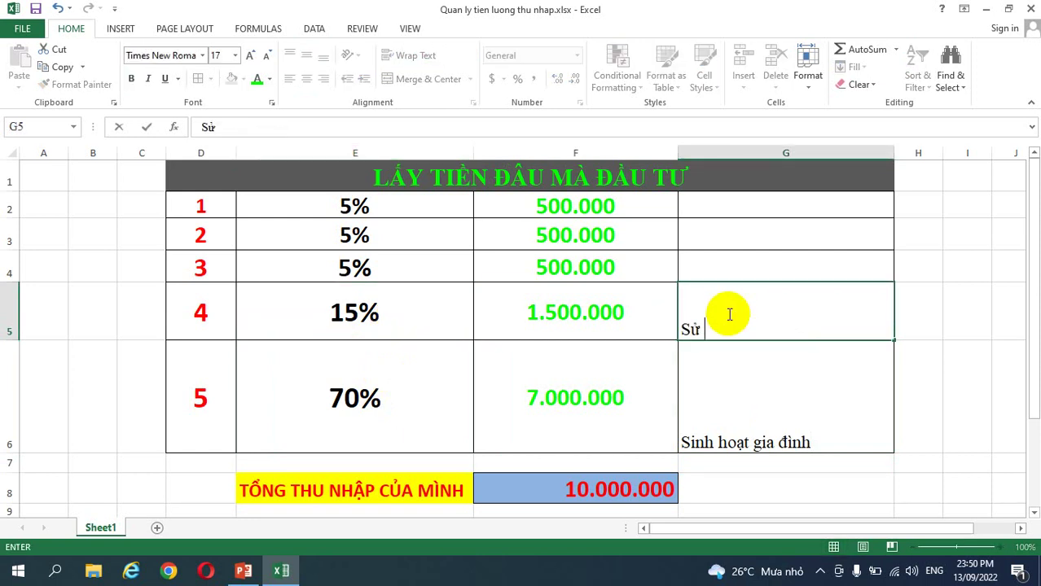
type("dụng đầu tư")
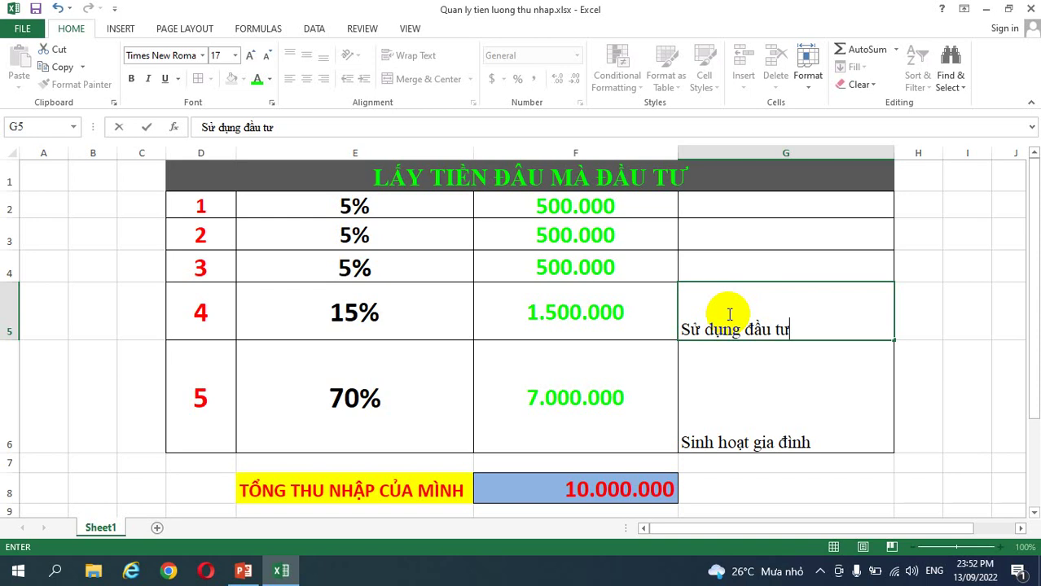
left_click(383, 307)
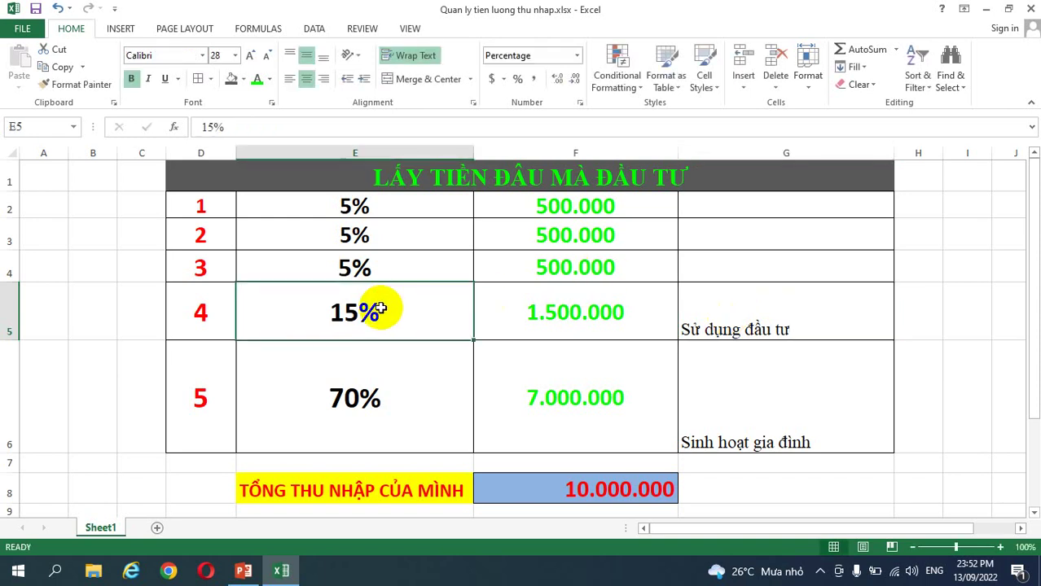
Step: Fill the 15% allocation's percentage, amount and label cells, E5 to G5, with the standard light blue
left_click(582, 314)
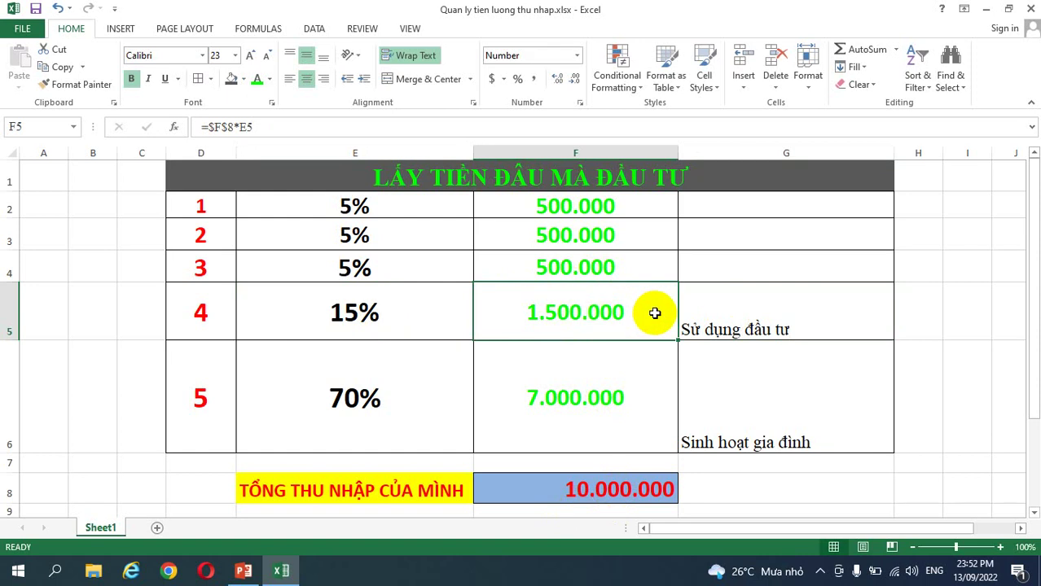
left_click(424, 316)
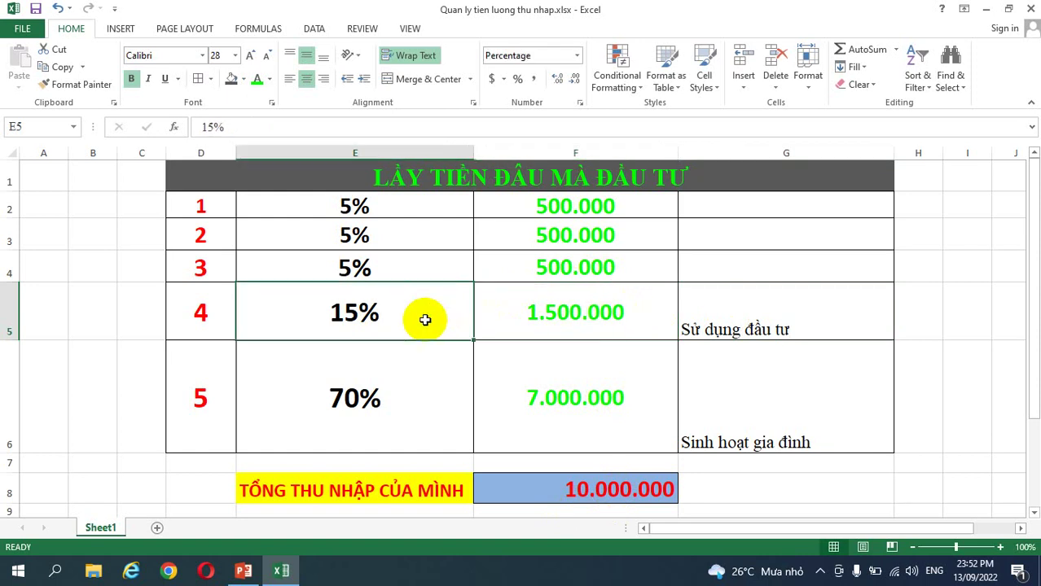
left_click(243, 79)
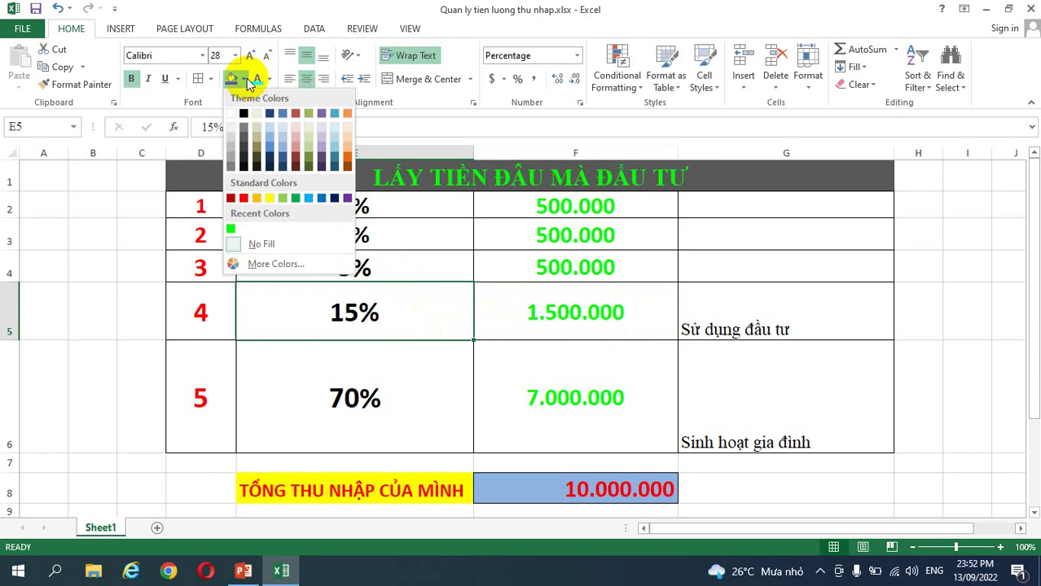
left_click(307, 197)
left_click(560, 294)
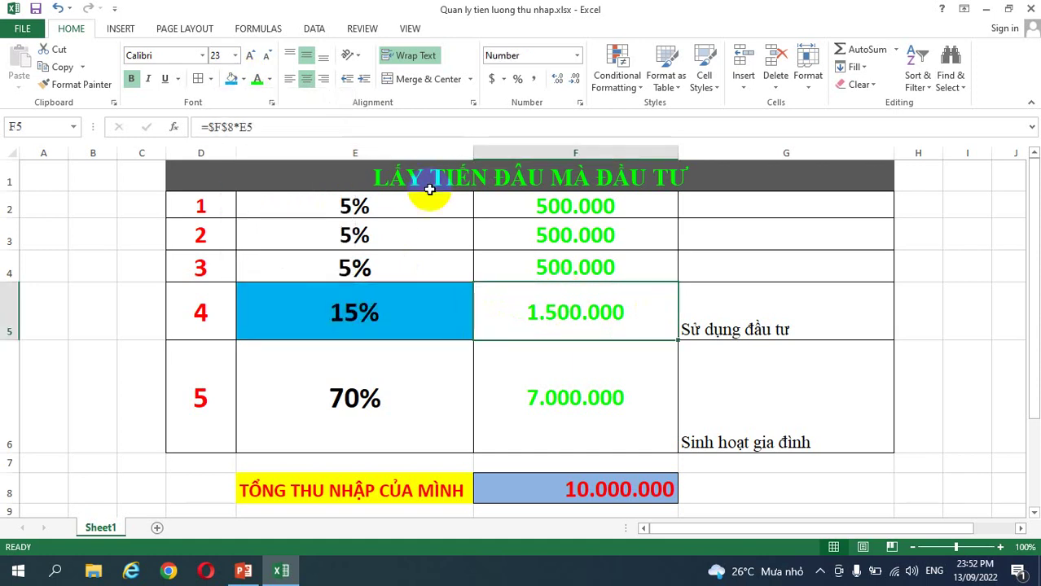
left_click(232, 81)
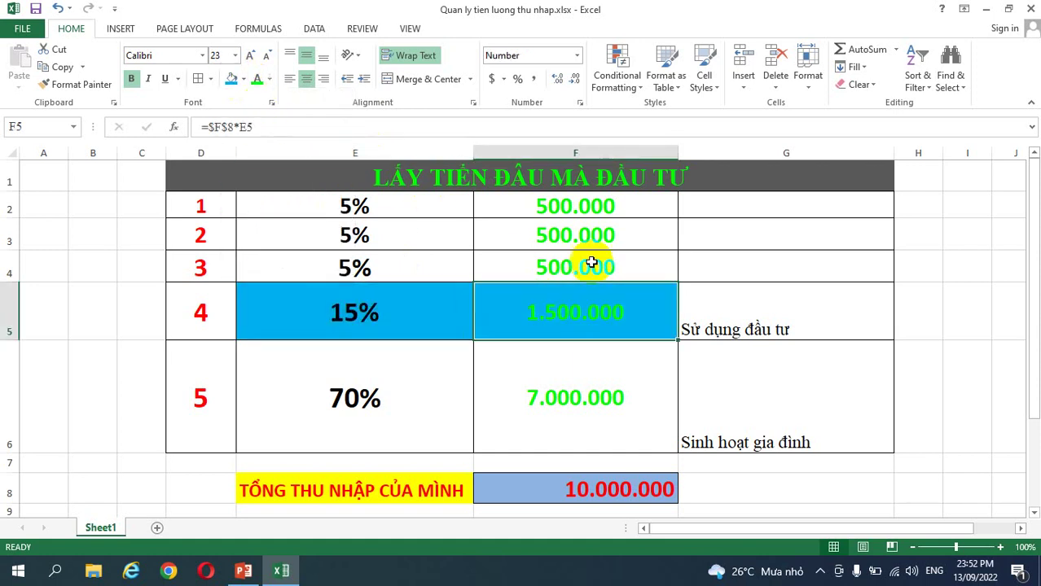
left_click(782, 330)
left_click(231, 82)
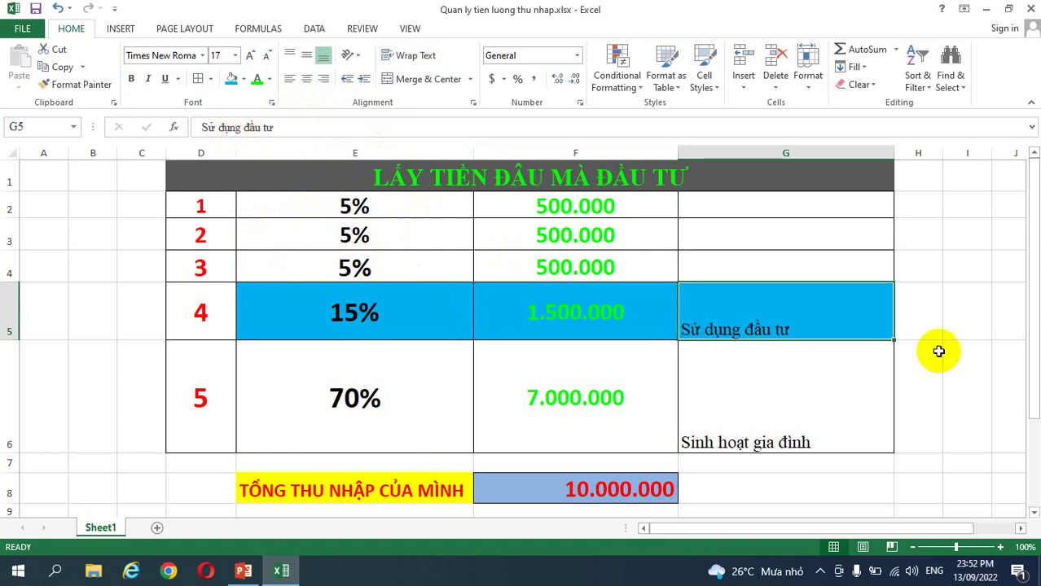
left_click(832, 359)
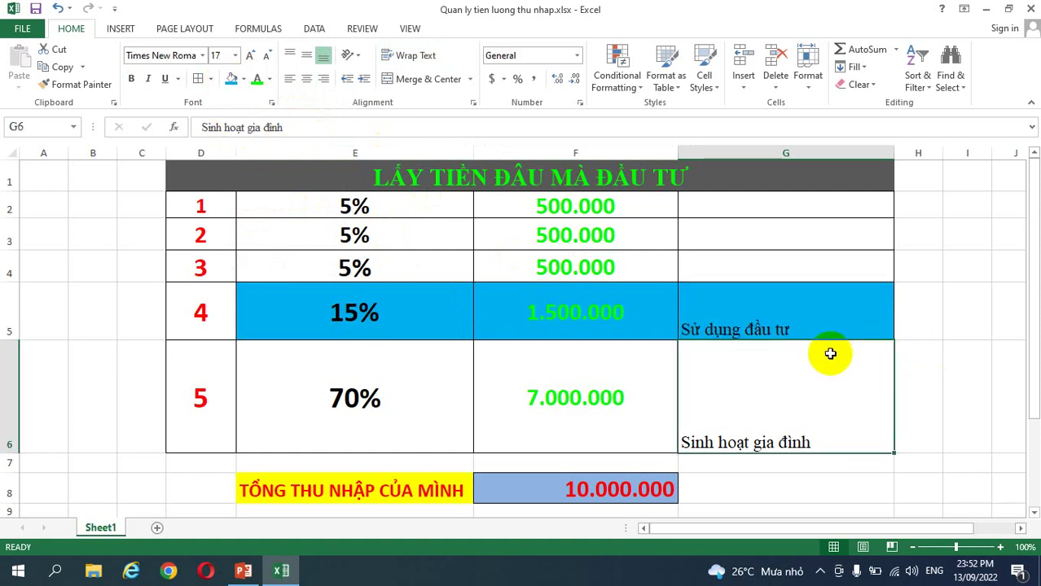
Step: Label the third allocation "HỌC tập" in cell G4
left_click(427, 268)
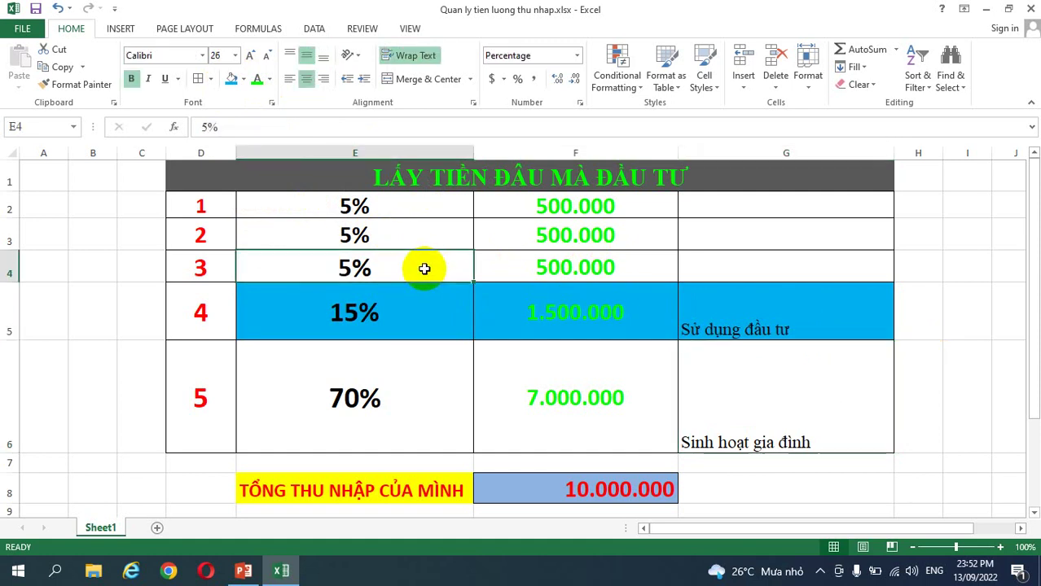
left_click(791, 269)
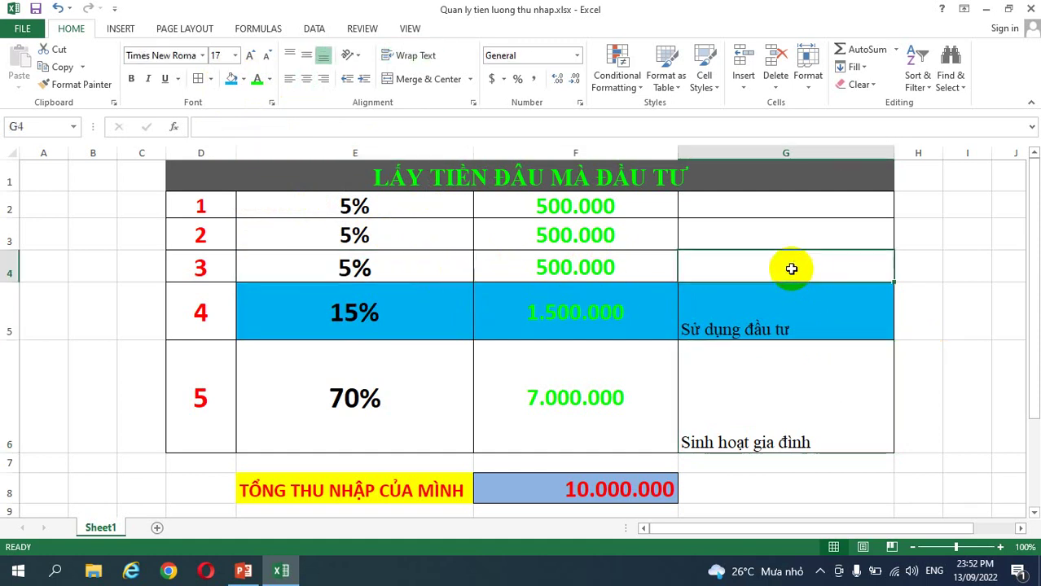
type("Ho")
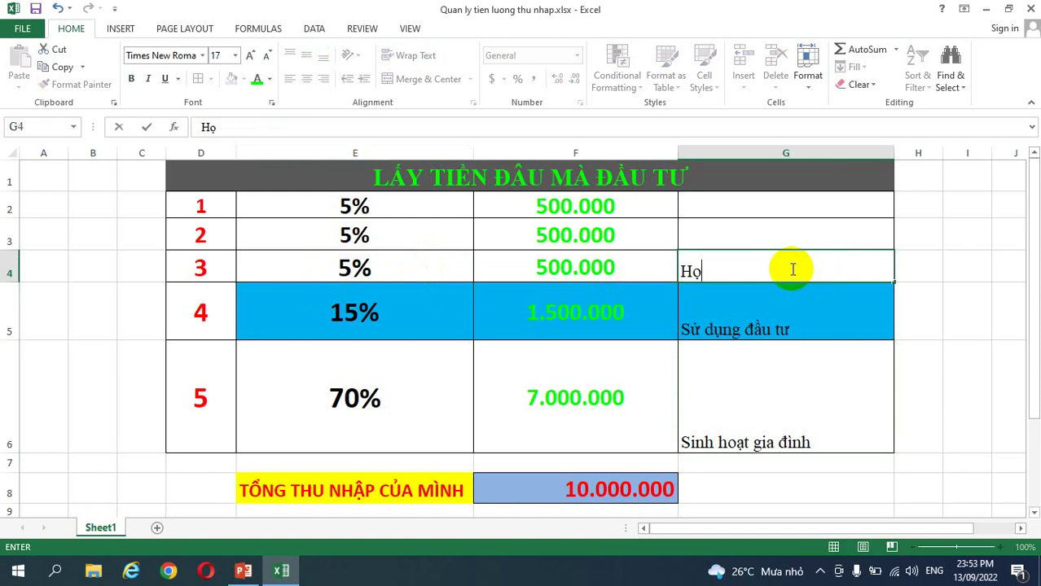
key("BackSpace")
key("BackSpace")
type("hOC")
type("j tập")
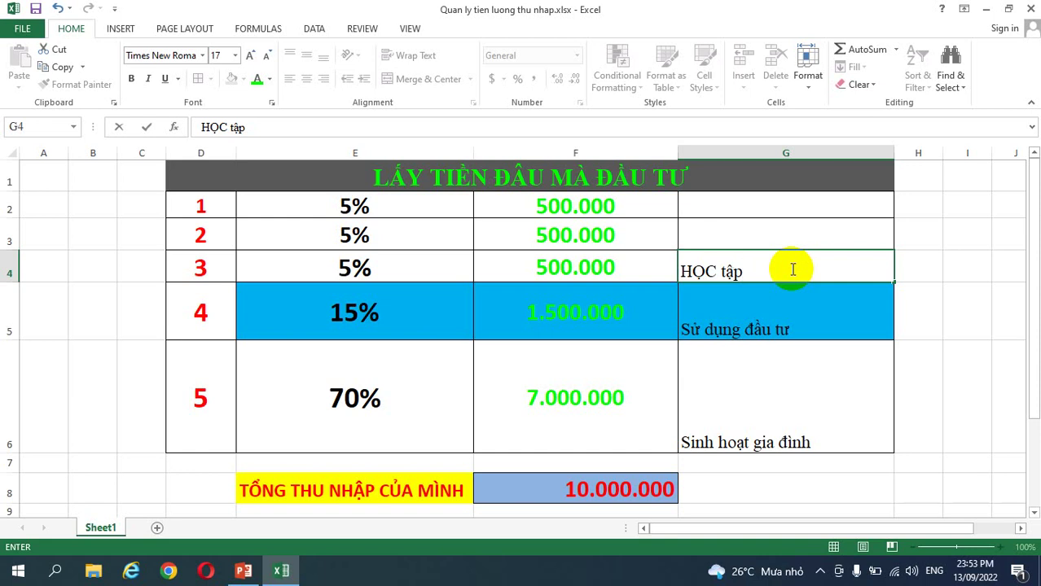
key("ctrl+Return")
Step: Label the second allocation "Ăn, mua áo đẹp, café..." in cell G3
key("Up")
key("Left")
key("Left")
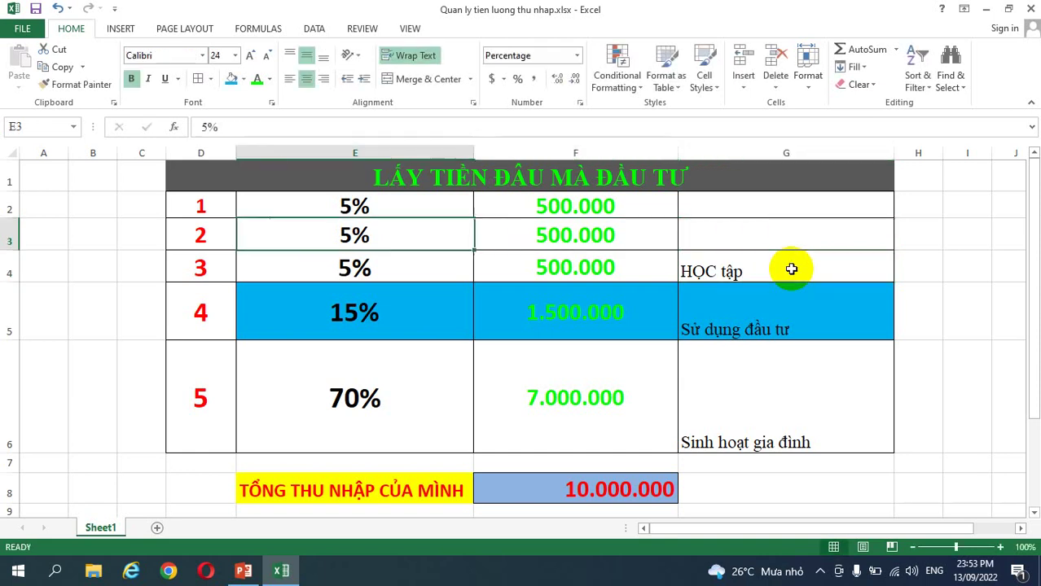
key("Right")
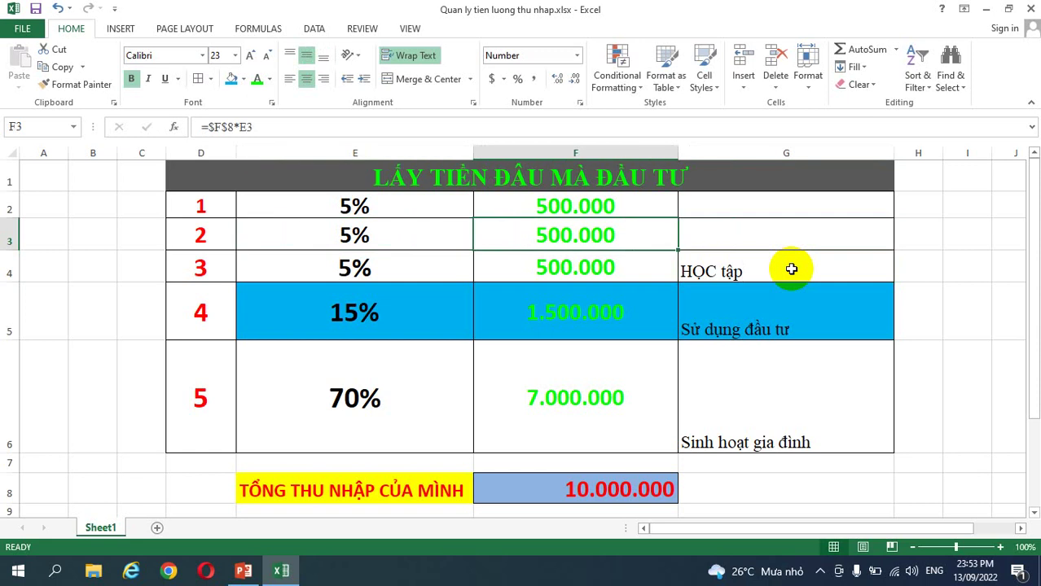
key("Right")
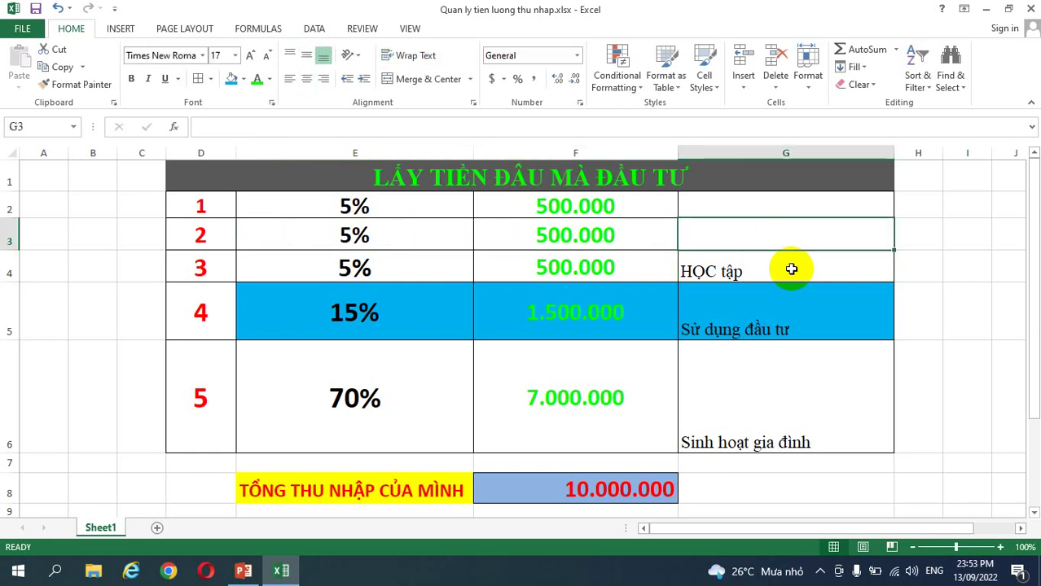
type("Ăn")
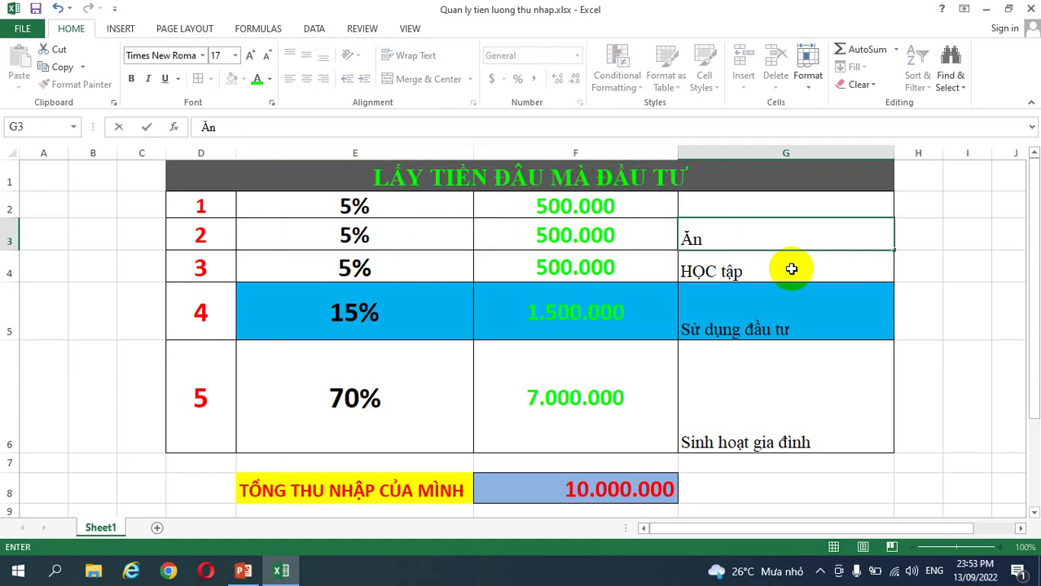
type(", mua")
type("ao")
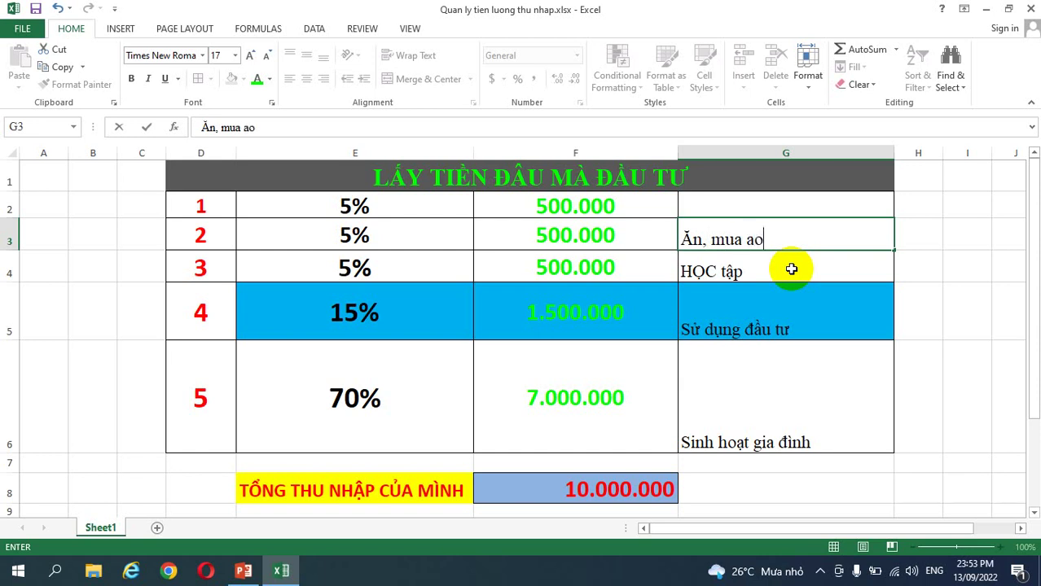
type(" đẹp,")
type("ươn")
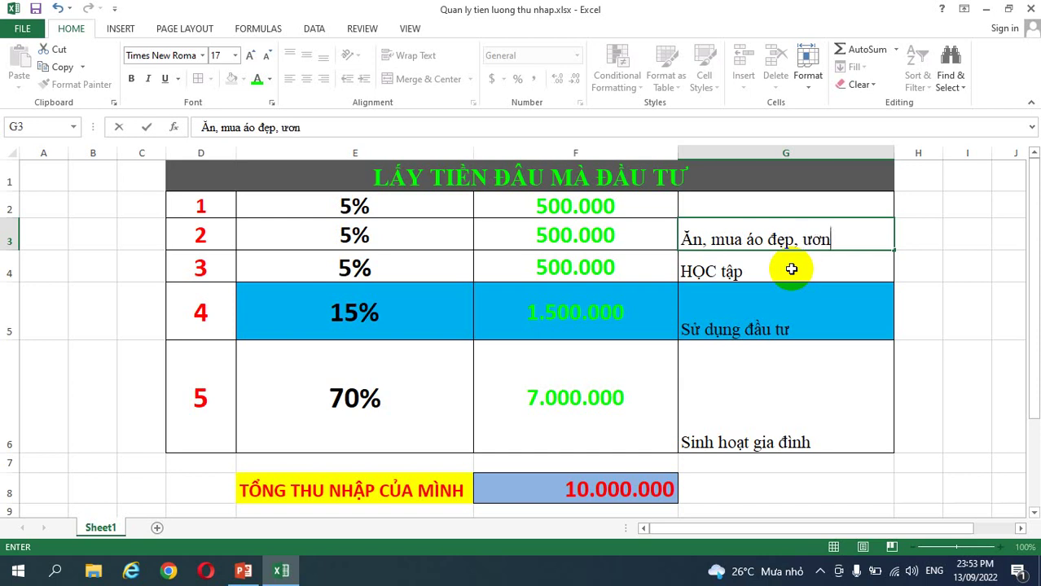
key("BackSpace")
key("BackSpace")
key("BackSpace")
type("ca")
type("fe")
type("e")
key("BackSpace")
type("é...")
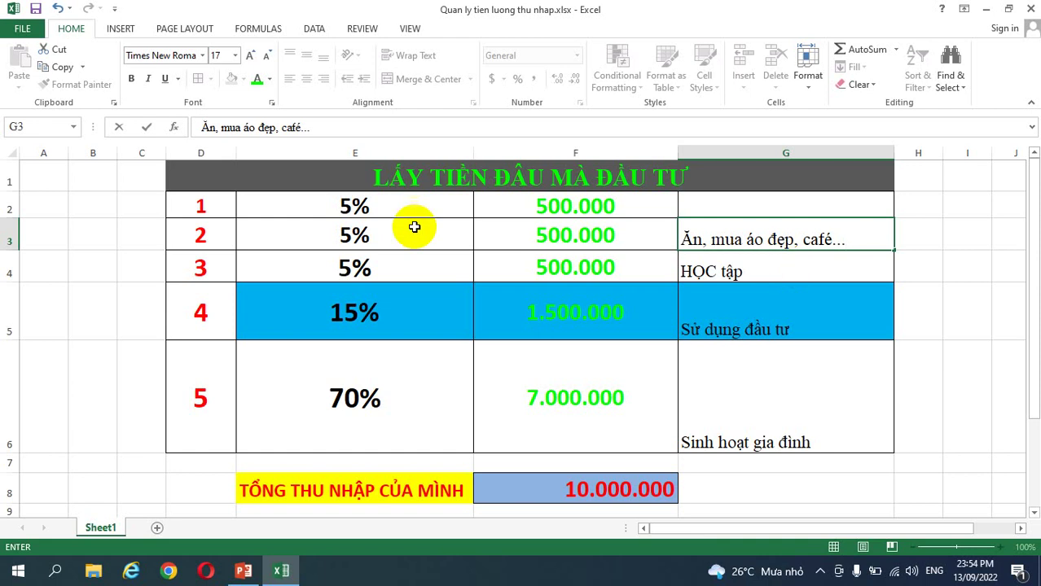
Step: Label the first allocation "Cho đi, ..." in cell G2
left_click(398, 205)
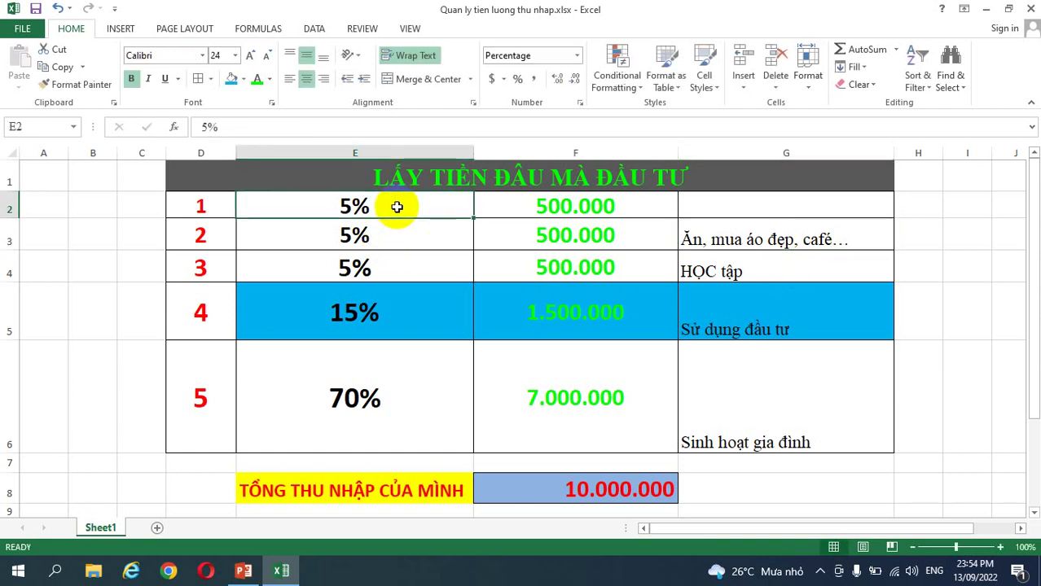
left_click(744, 209)
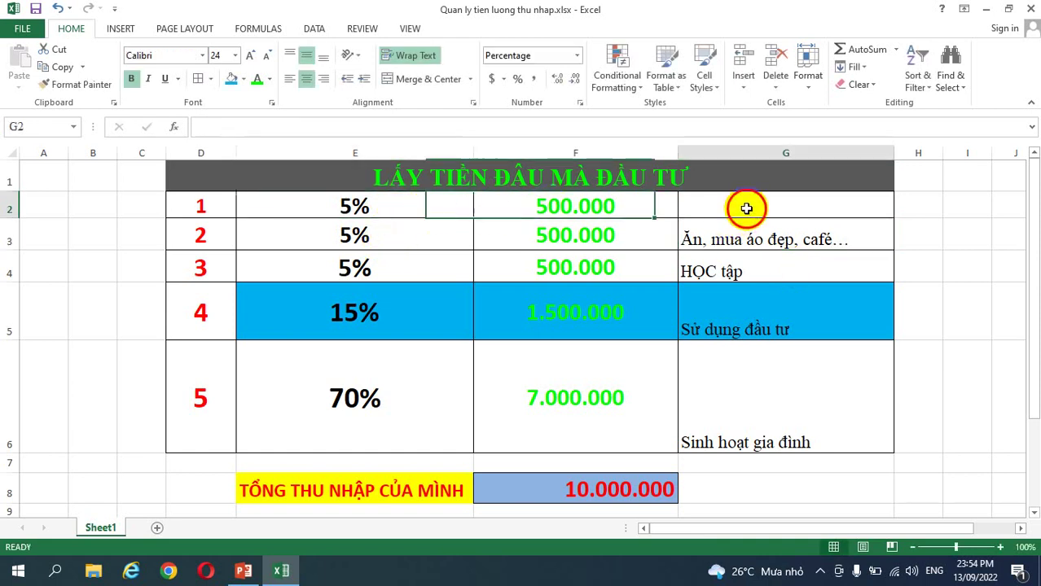
type("Cho")
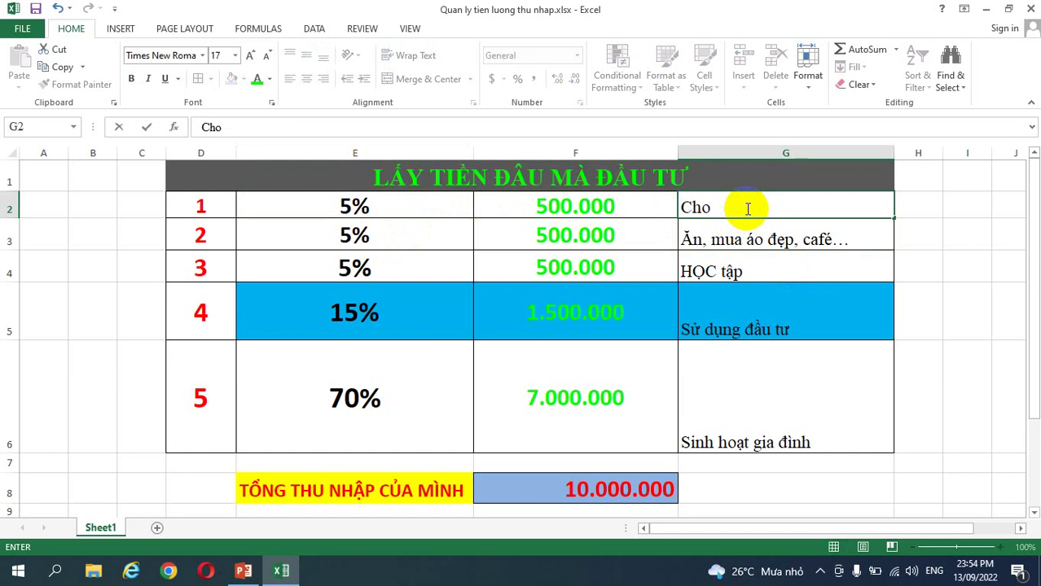
type(" d")
type("di")
type(",")
type("...")
left_click(625, 230)
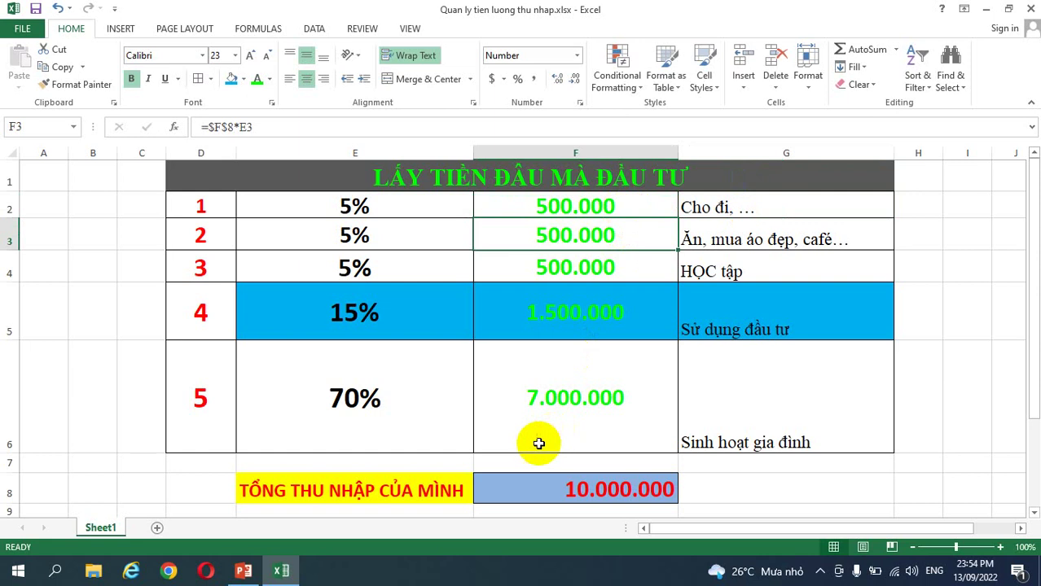
Step: Set the total income in cell F8 to 50,000,000
left_click(538, 491)
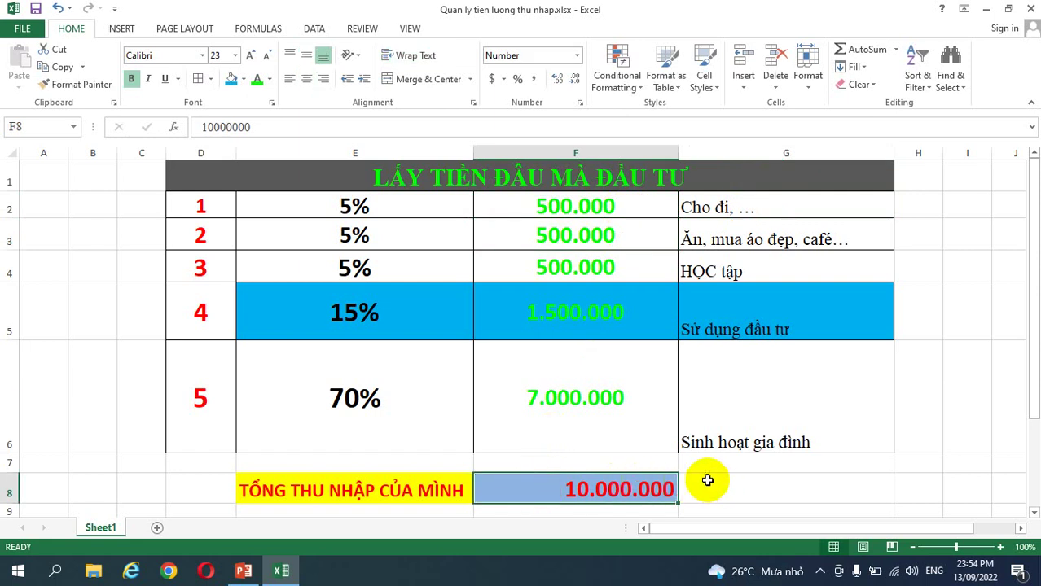
double_click(574, 490)
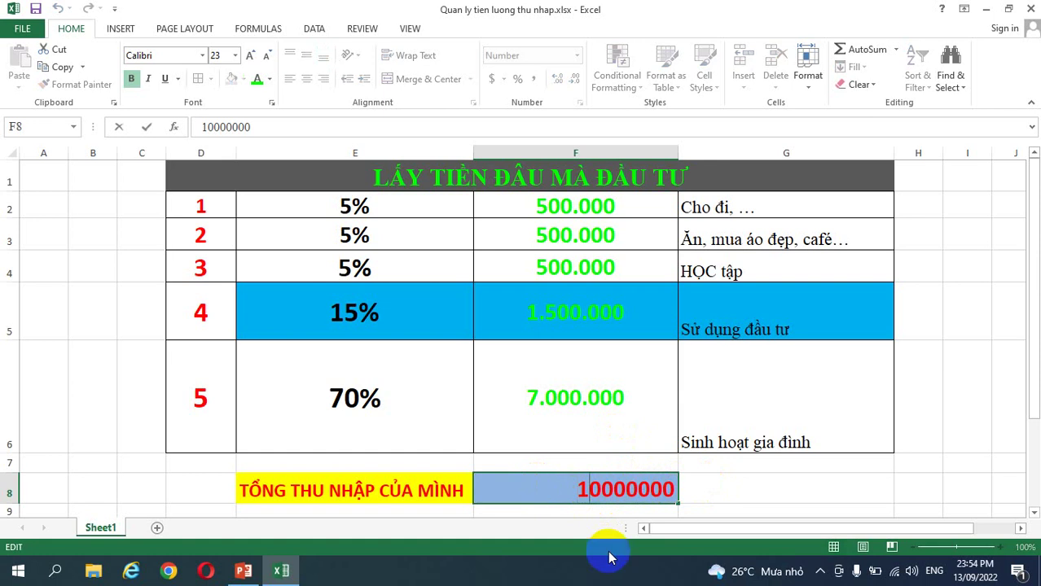
key("Left")
type("5")
key("Delete")
key("Return")
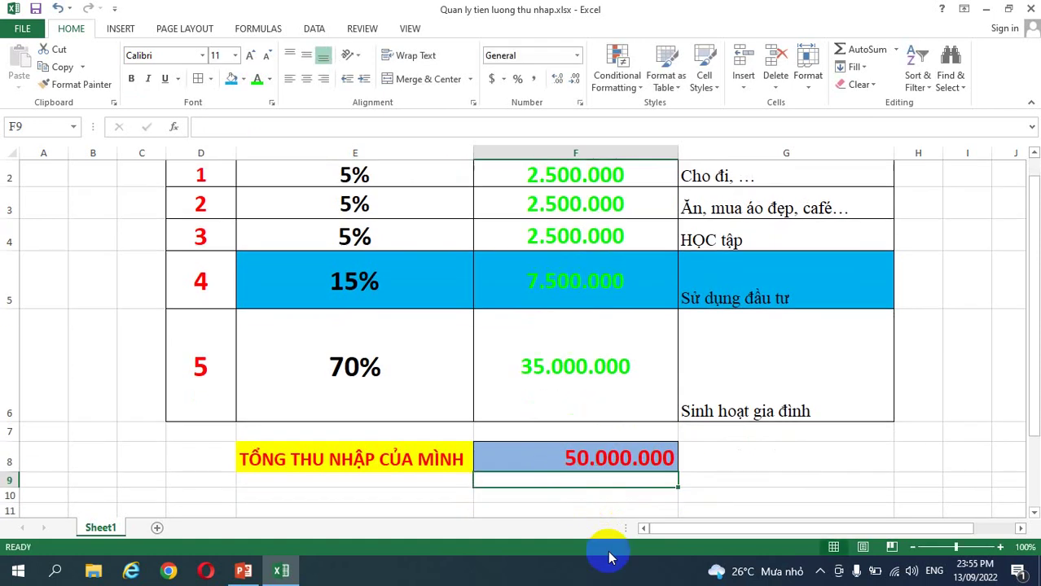
Step: Review the recalculated amounts in column F and the highlighted investment row, E5 to G5
key("Up")
key("Up")
key("Up")
key("Up")
key("Up")
key("Up")
key("Up")
key("Up")
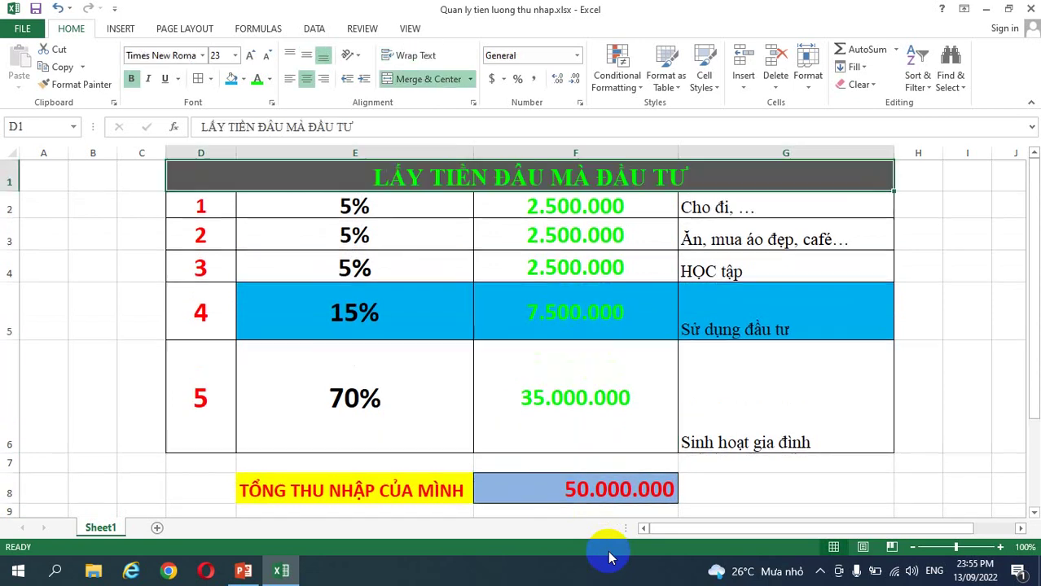
key("Down")
key("Down")
key("Down")
key("Down")
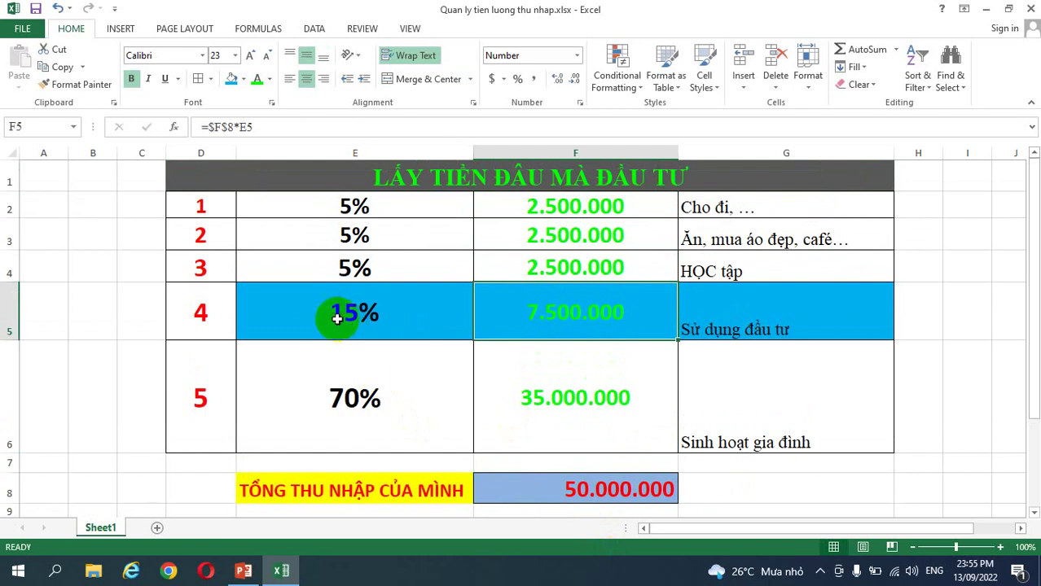
left_click(749, 309)
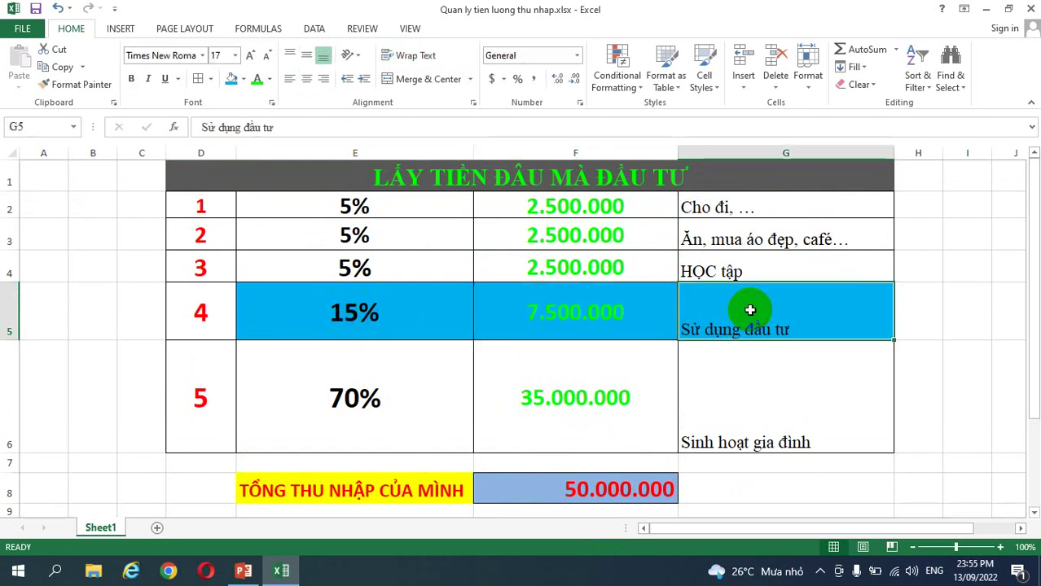
left_click_drag(351, 312, 732, 305)
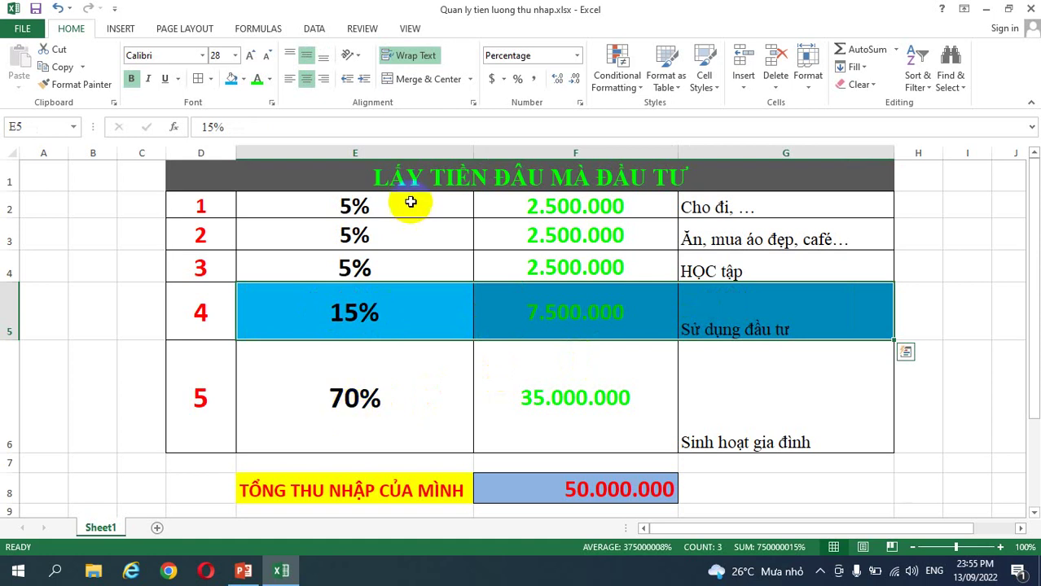
Step: Check the sum of the allocation percentages in E2 to E6 and the family living amount in F6
left_click_drag(406, 204, 401, 419)
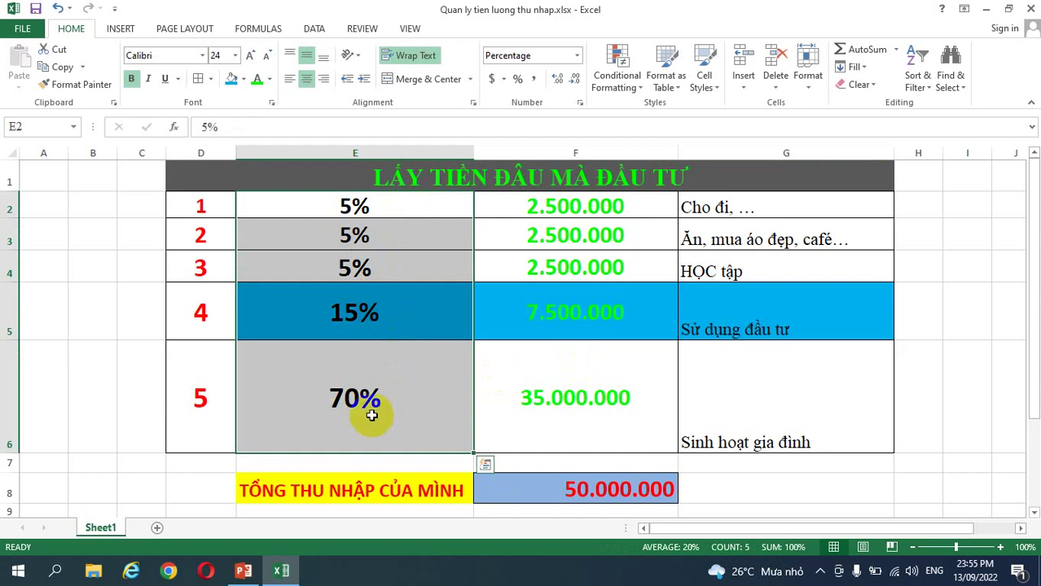
key("Escape")
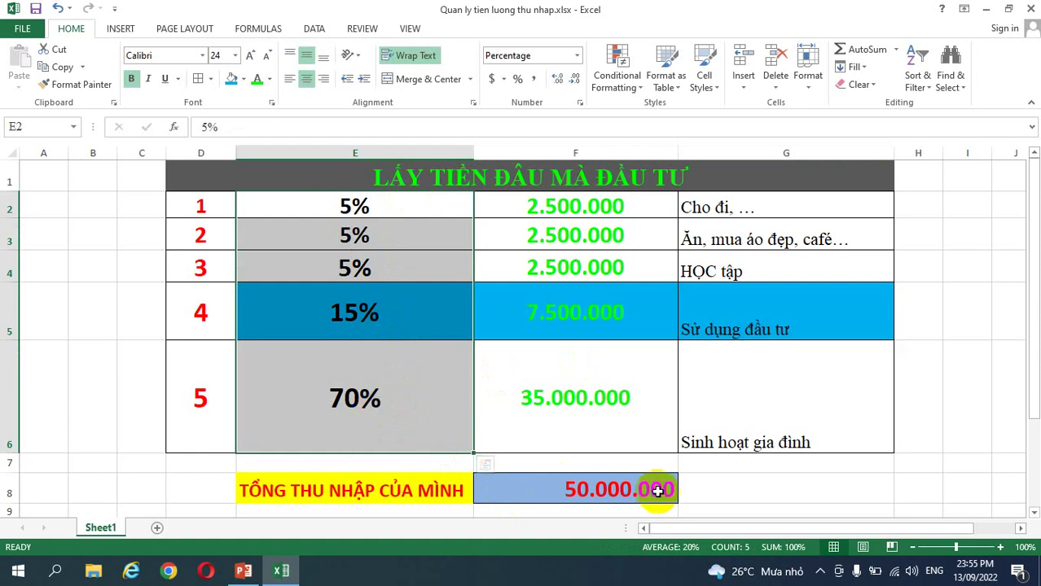
left_click(744, 383)
left_click(577, 399)
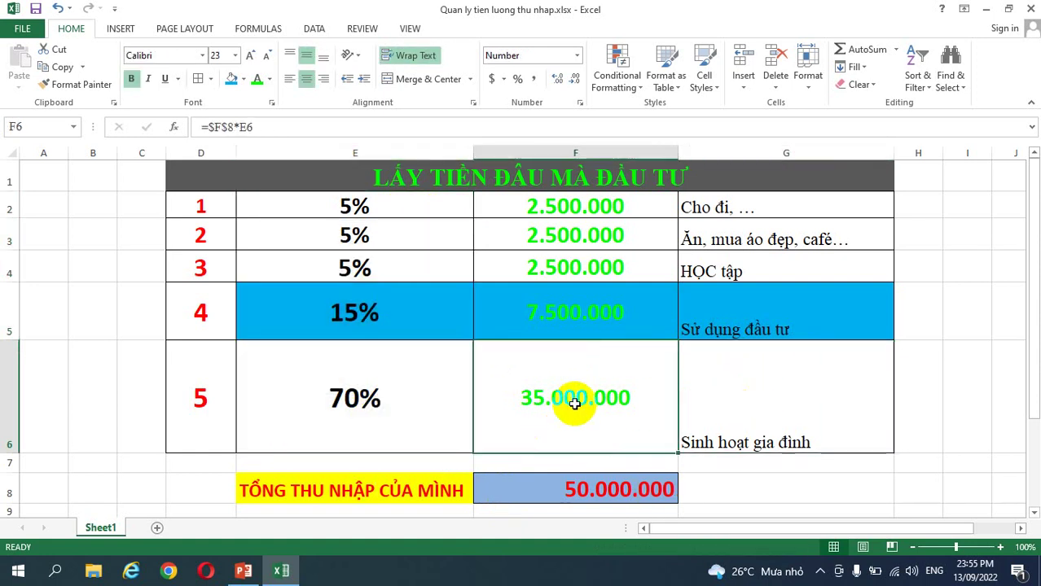
Step: Set the family living allocation's percentage in cell E6 to 50%
left_click(340, 411)
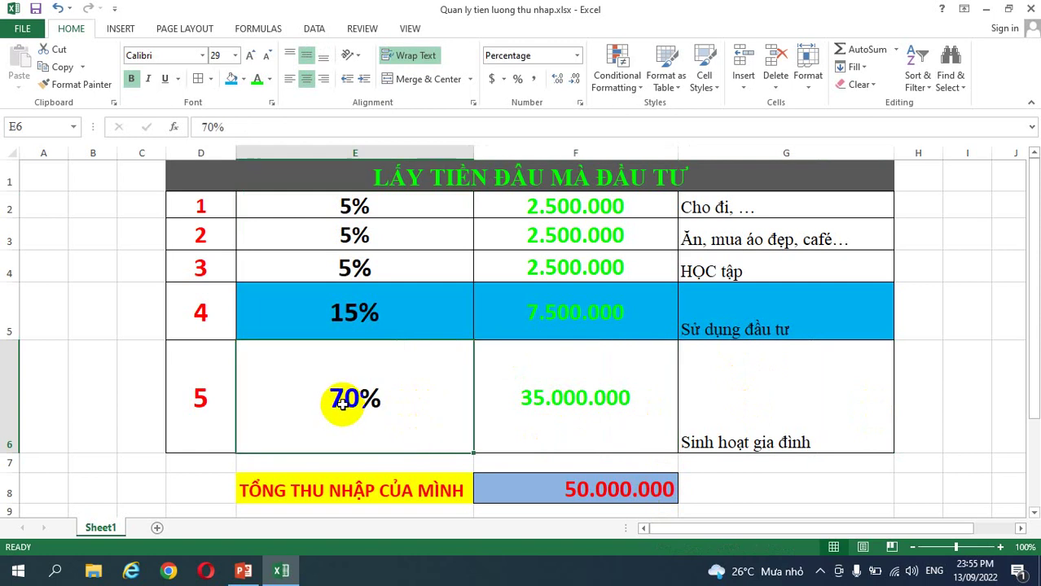
double_click(344, 401)
key("BackSpace")
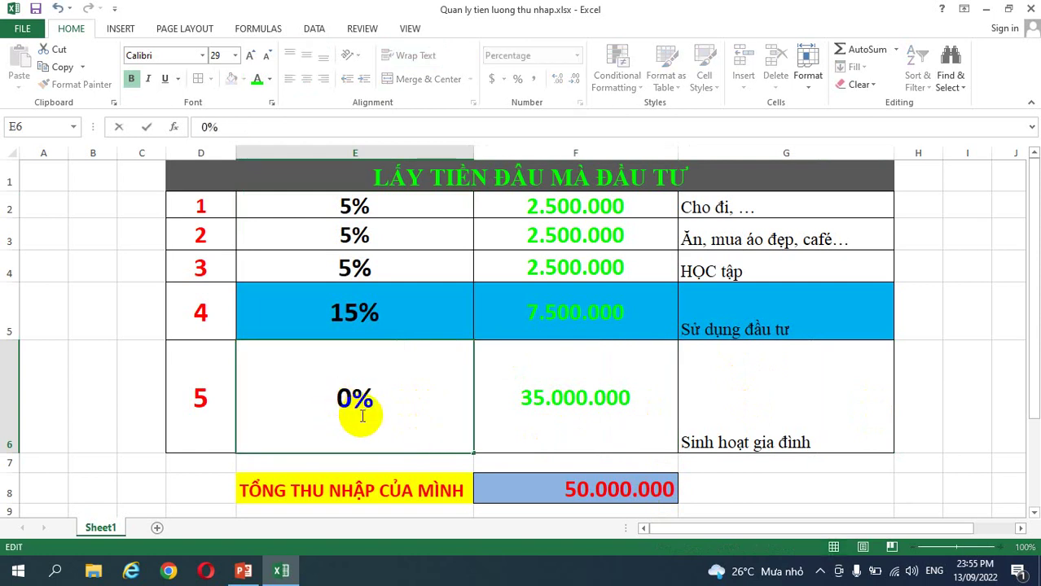
type("5")
key("Return")
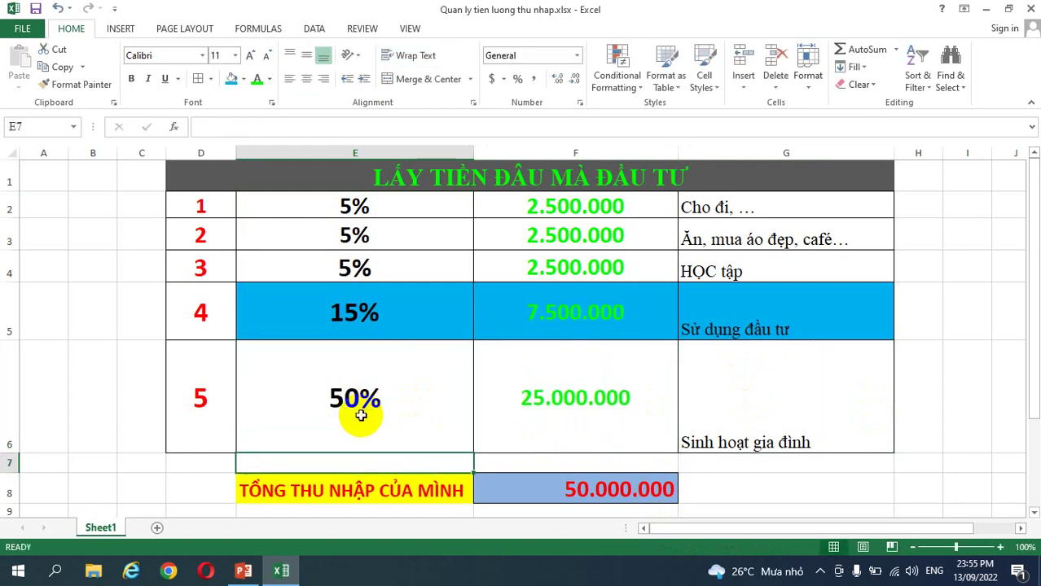
Step: Set the investment allocation's percentage in cell E5 to 20%
key("Up")
key("Up")
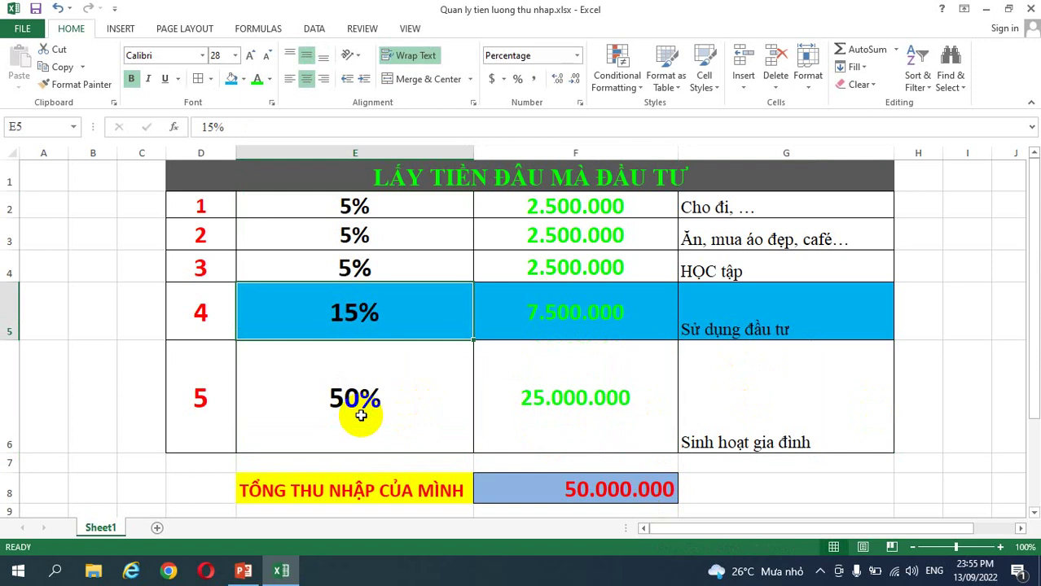
key("F2")
key("BackSpace")
key("BackSpace")
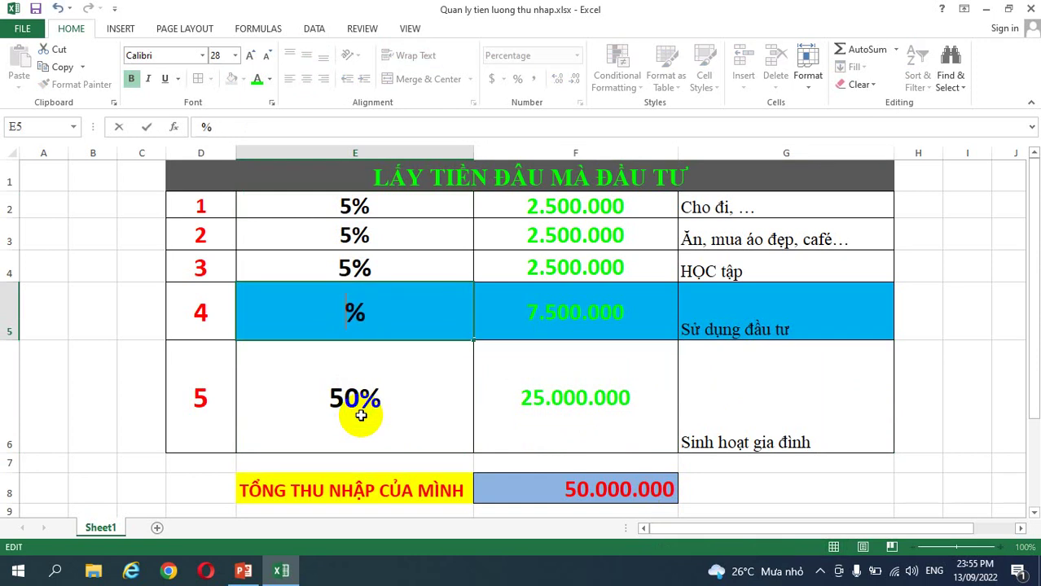
type("20")
key("Return")
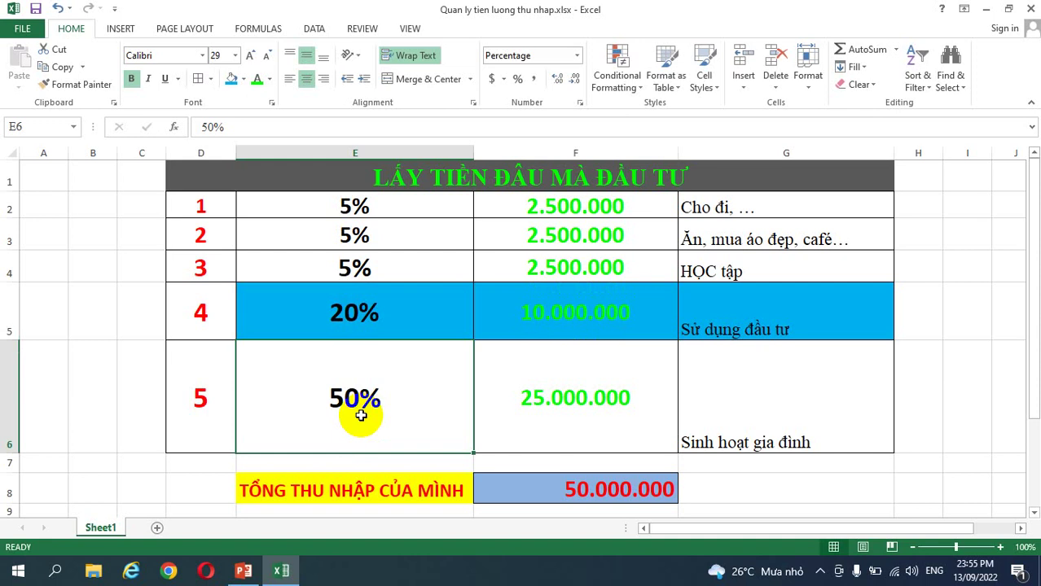
Step: Set the third allocation's percentage, for "HỌC tập", in cell E4 to 10%
key("Up")
key("Up")
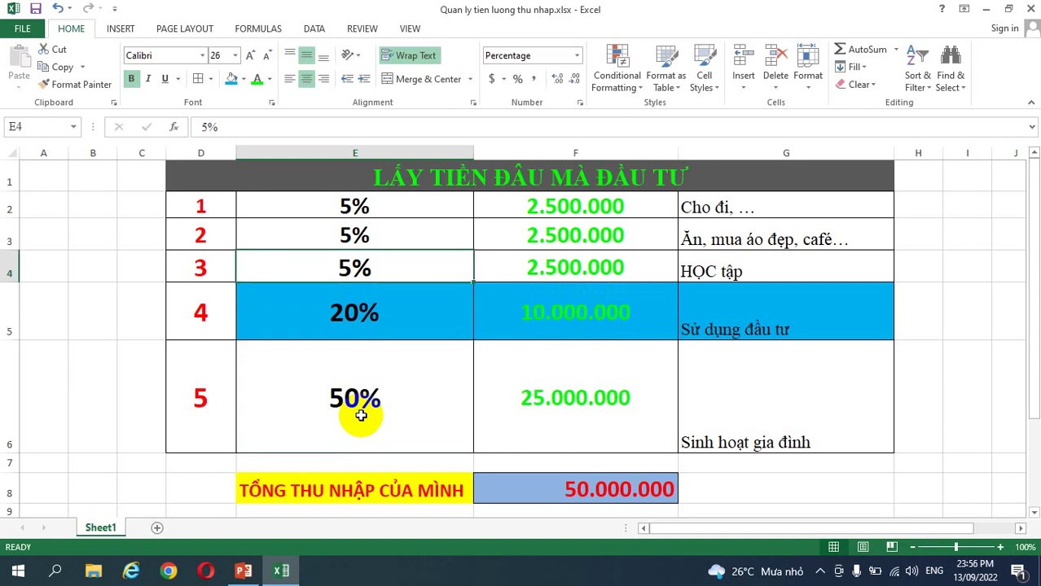
left_click(371, 314)
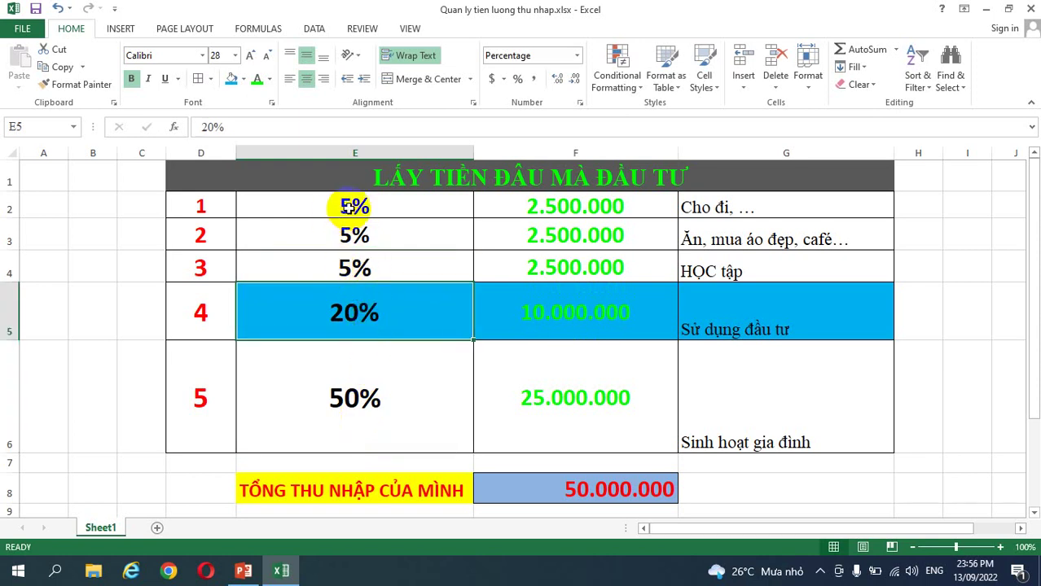
left_click(337, 270)
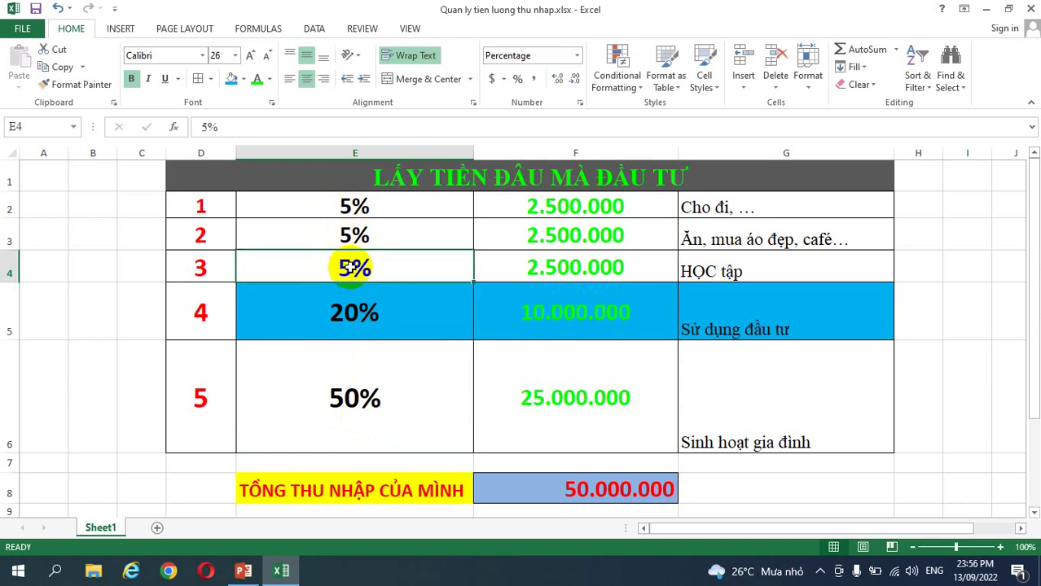
double_click(358, 267)
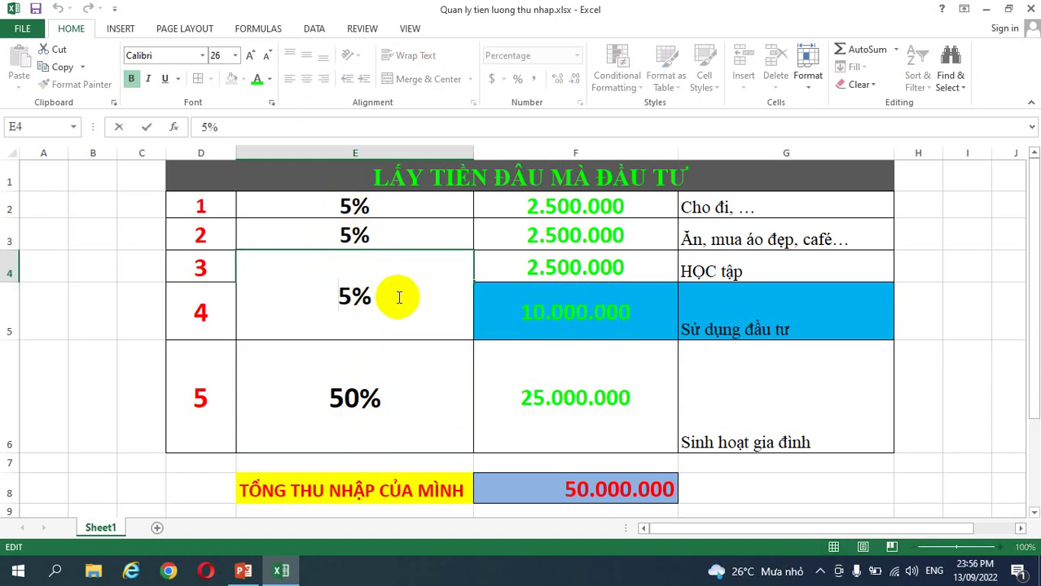
key("Right")
key("BackSpace")
type("10\\")
key("BackSpace")
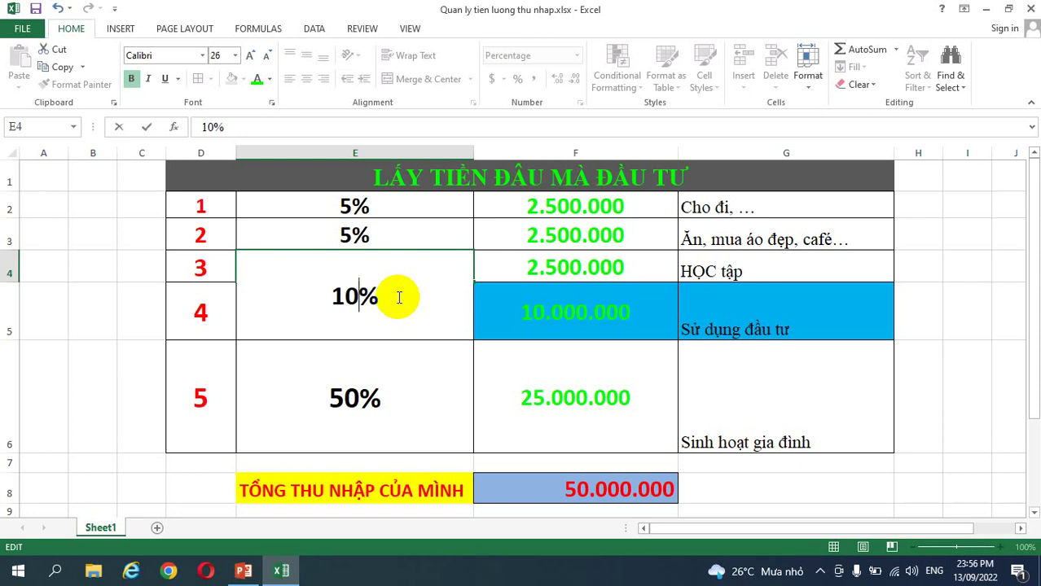
key("Return")
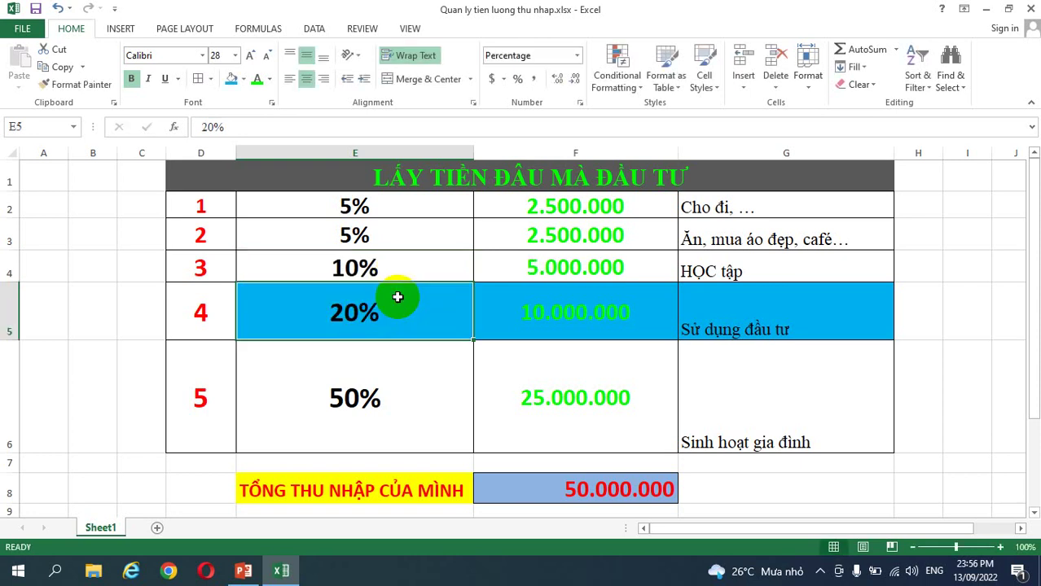
Step: Copy the 10% from cell E4 into E2 and E3 for the first two allocations
key("Up")
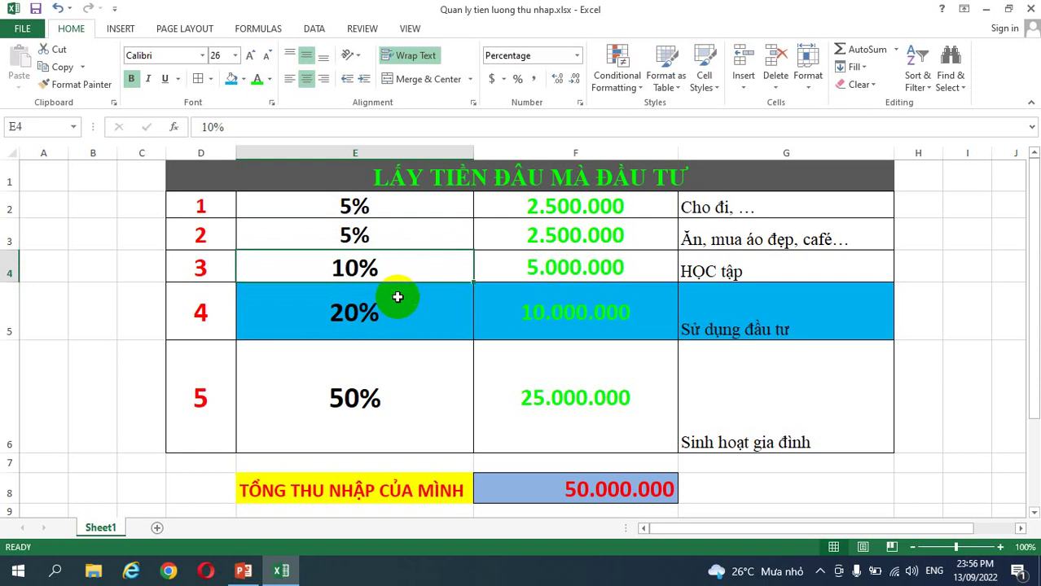
key("ctrl+c")
key("Up")
key("Up")
key("shift+Down")
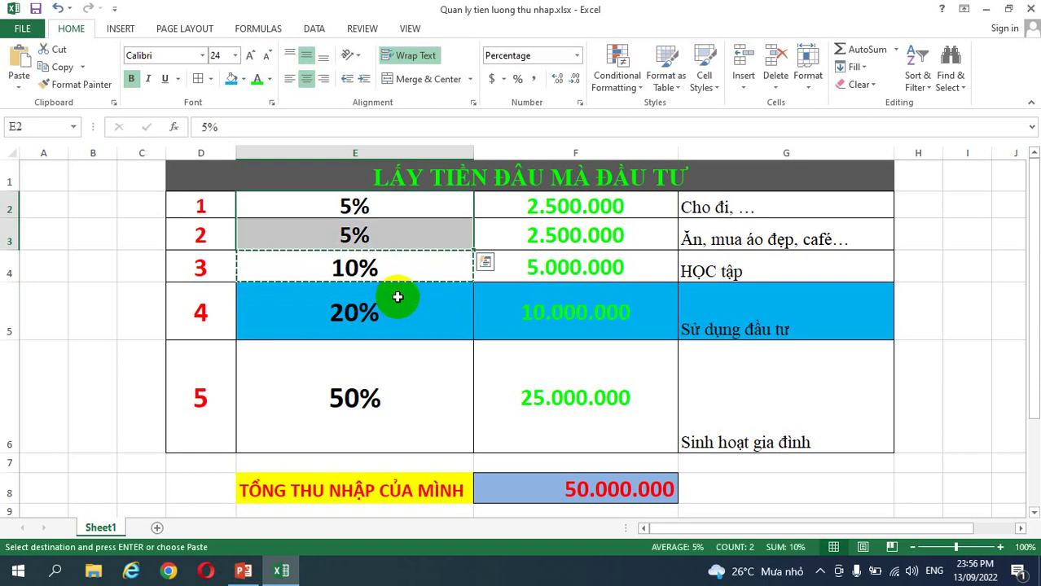
key("ctrl+v")
Step: Check the sum of the five allocation percentages in E2 to E6
key("shift+Up")
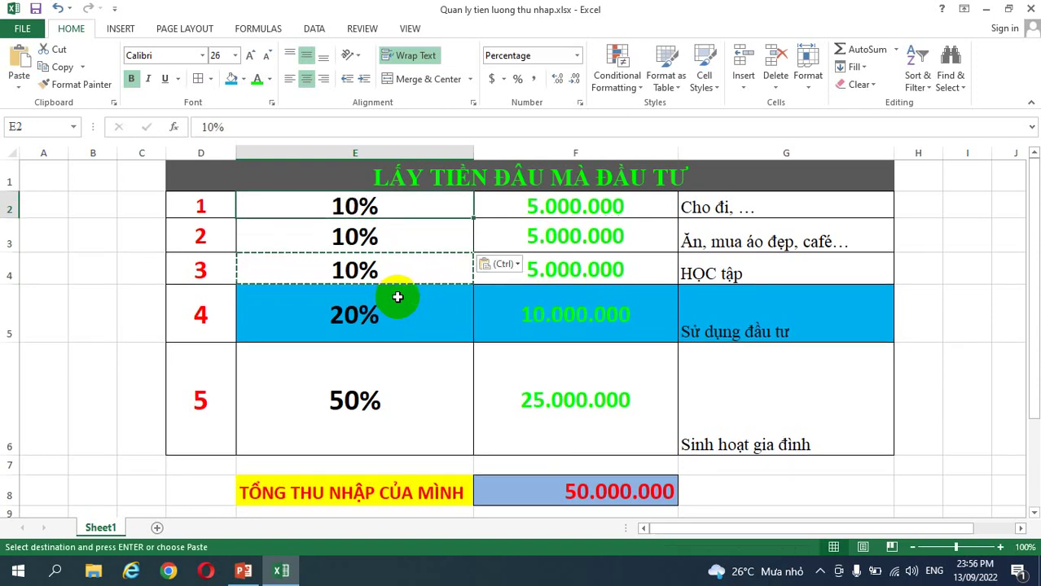
key("shift+Up")
key("shift+Down")
key("shift+Down")
key("shift+Down")
key("shift+Down")
key("shift+Down")
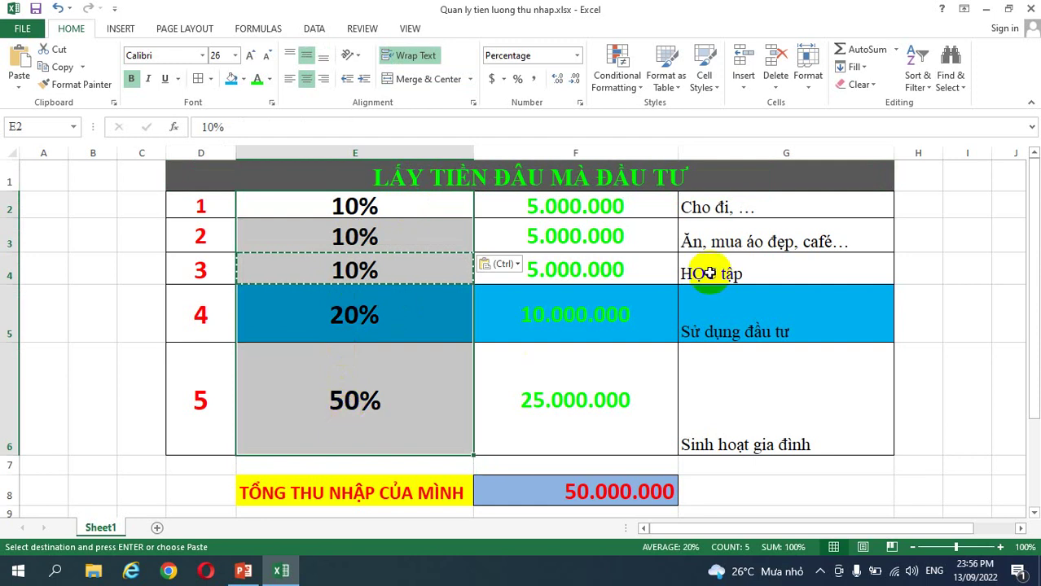
Step: Review the spending label in G3, the total income in F8 and the investment allocation in row 5
left_click(737, 243)
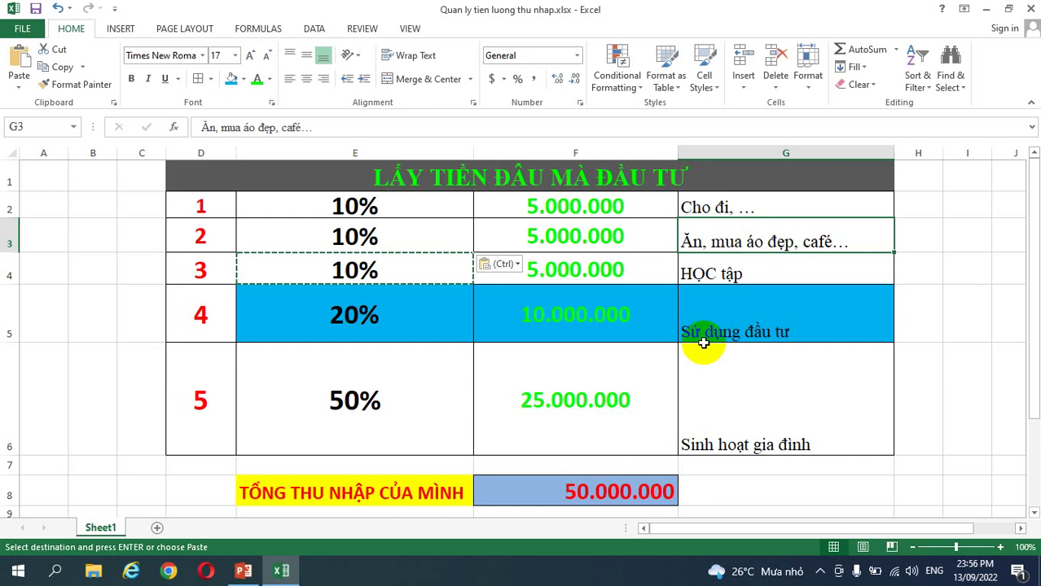
left_click(608, 490)
left_click(732, 499)
left_click(622, 493)
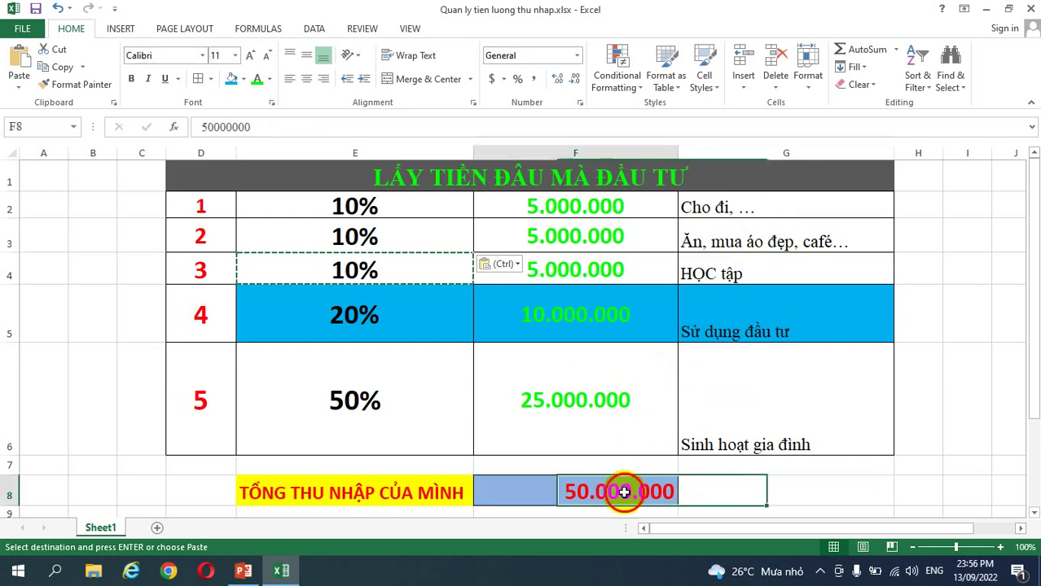
left_click(751, 234)
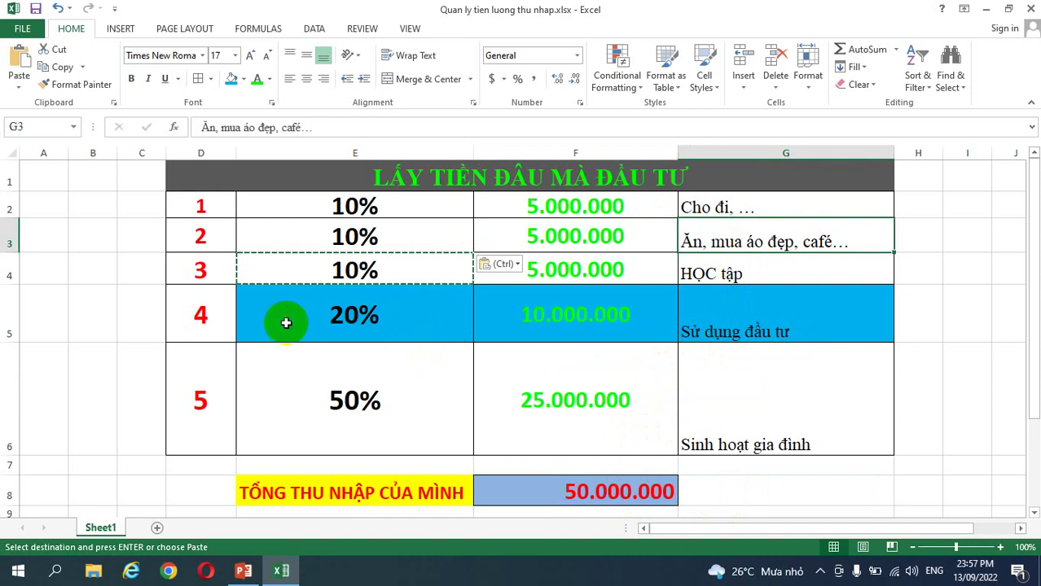
left_click(209, 318)
left_click(832, 324)
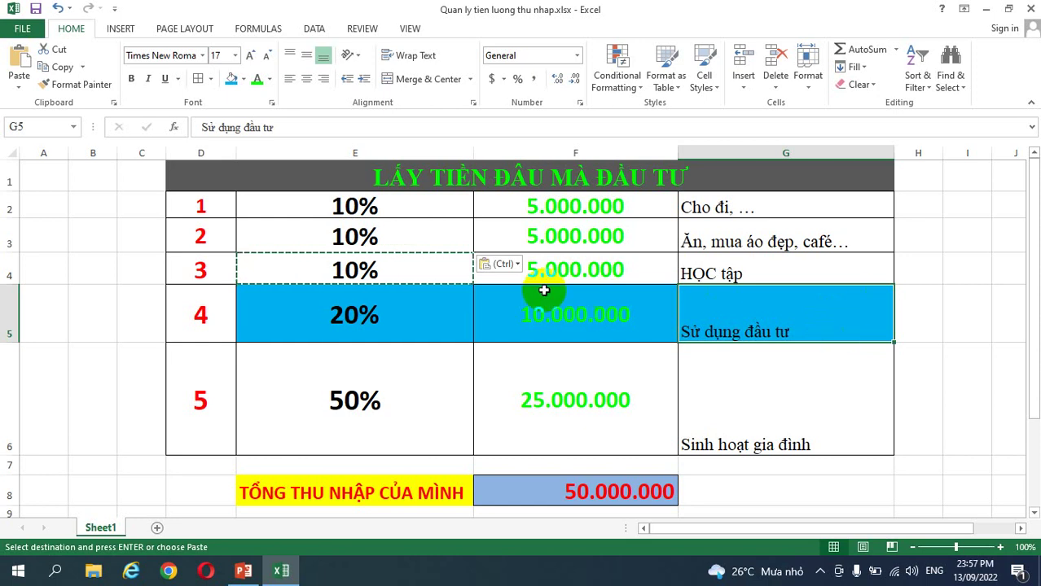
left_click_drag(460, 311, 765, 336)
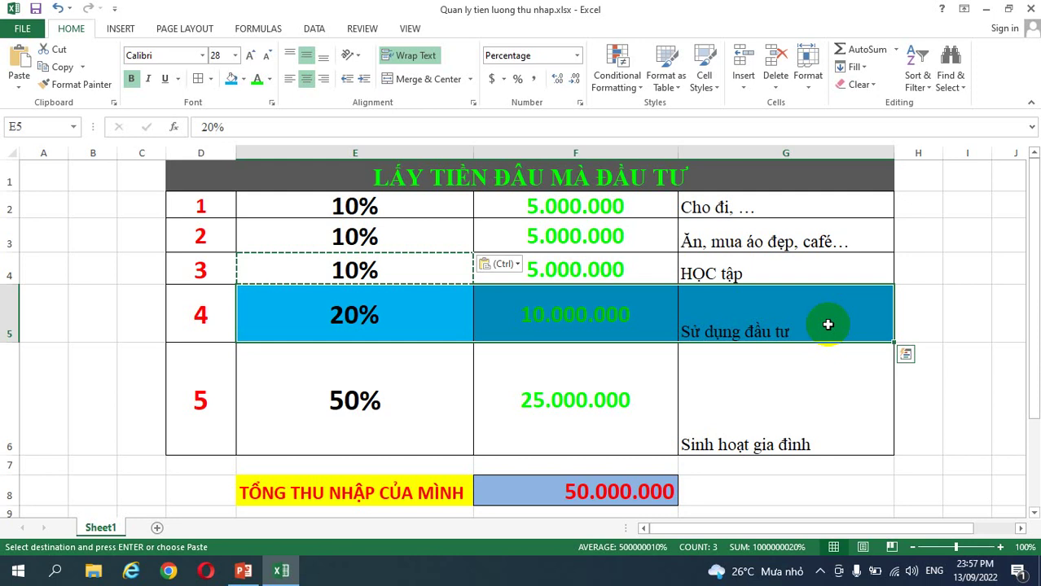
Step: Switch to the PowerPoint presentation and examine the adviser ID, name, phone and e-mail lines on the contact information slide
left_click(249, 572)
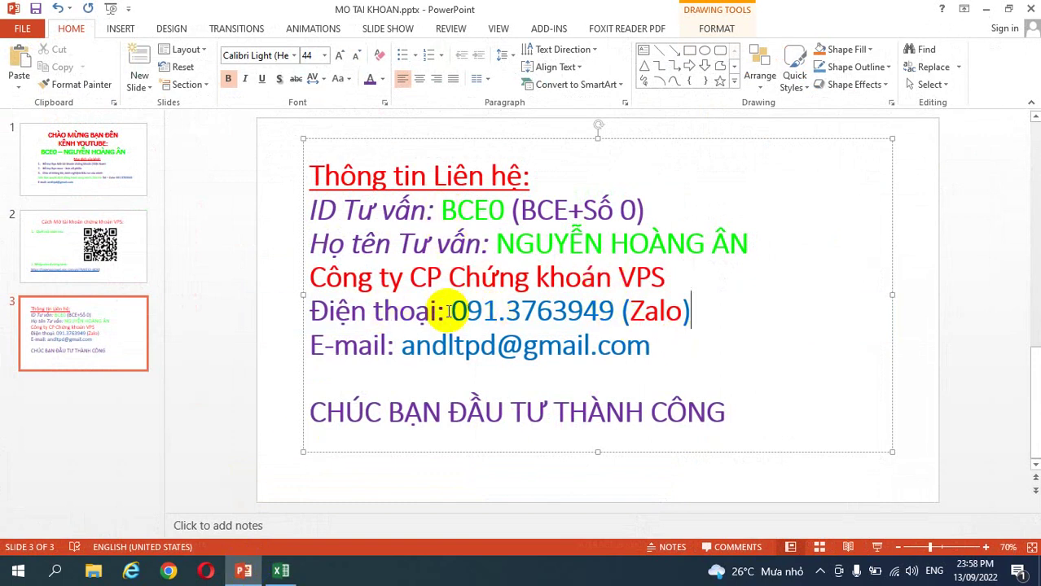
left_click_drag(452, 310, 680, 312)
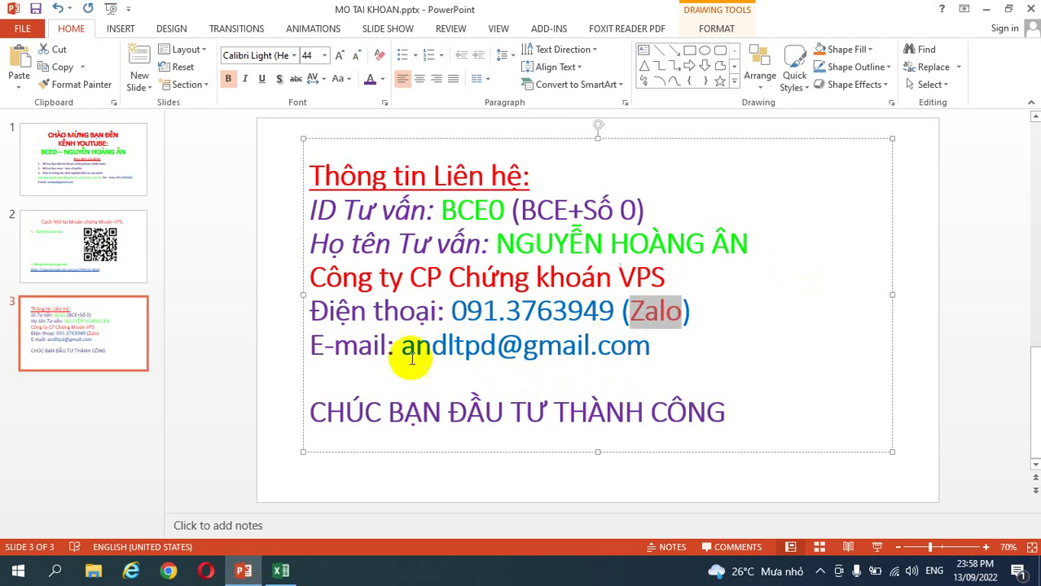
left_click_drag(402, 347, 645, 343)
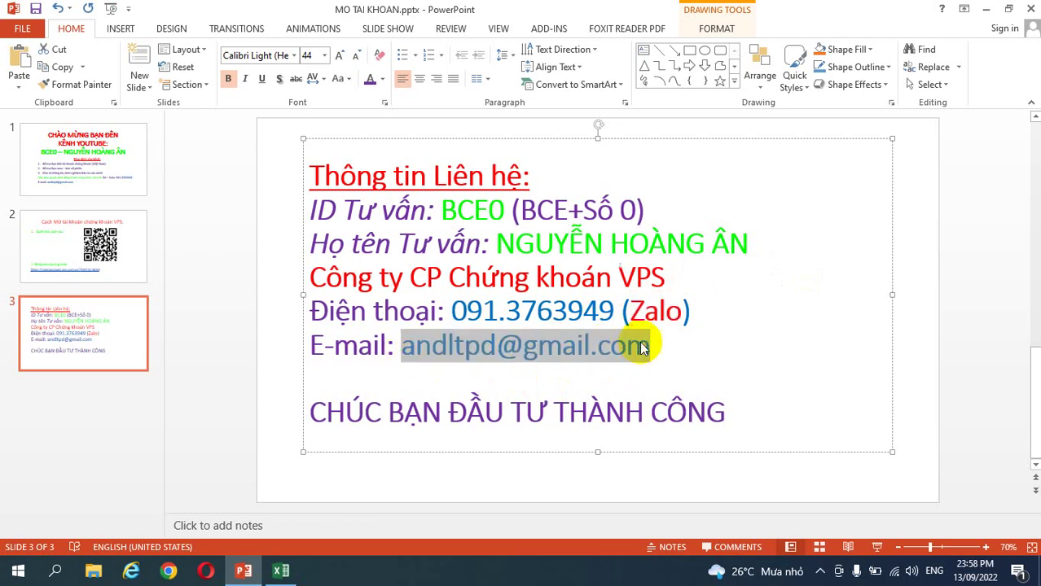
left_click(765, 358)
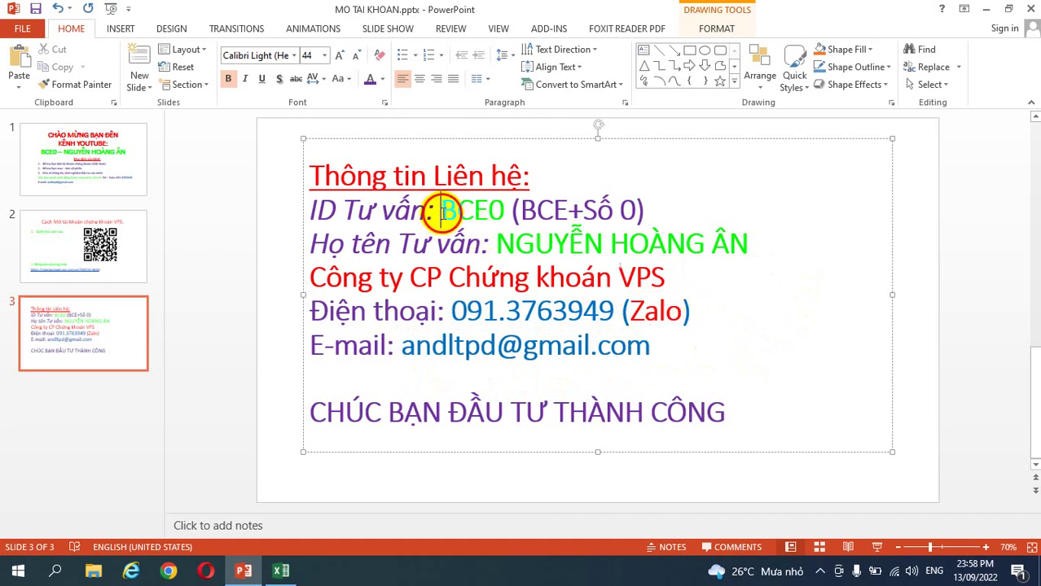
left_click_drag(441, 210, 500, 210)
left_click(492, 213)
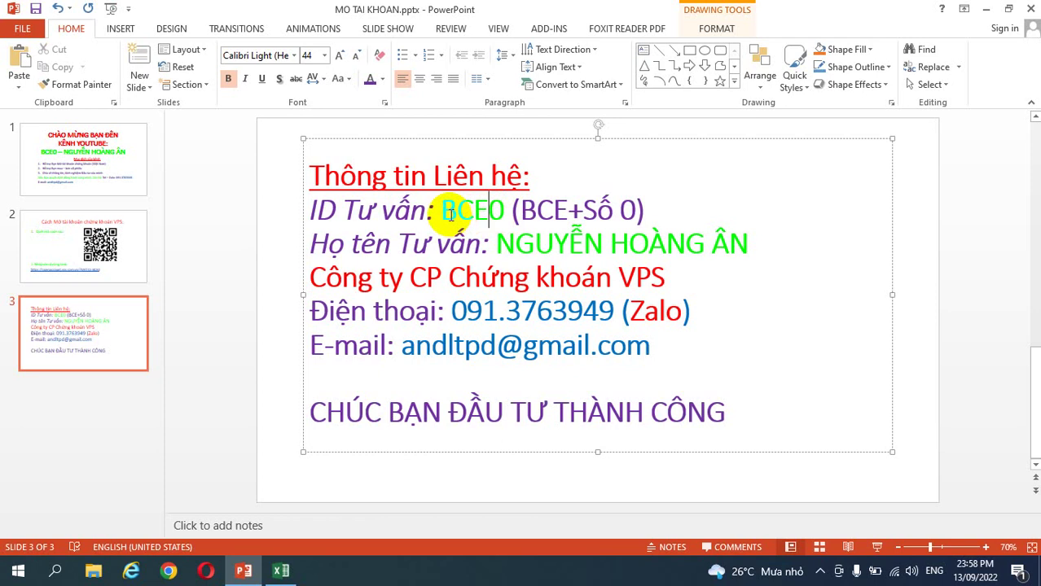
left_click(660, 214)
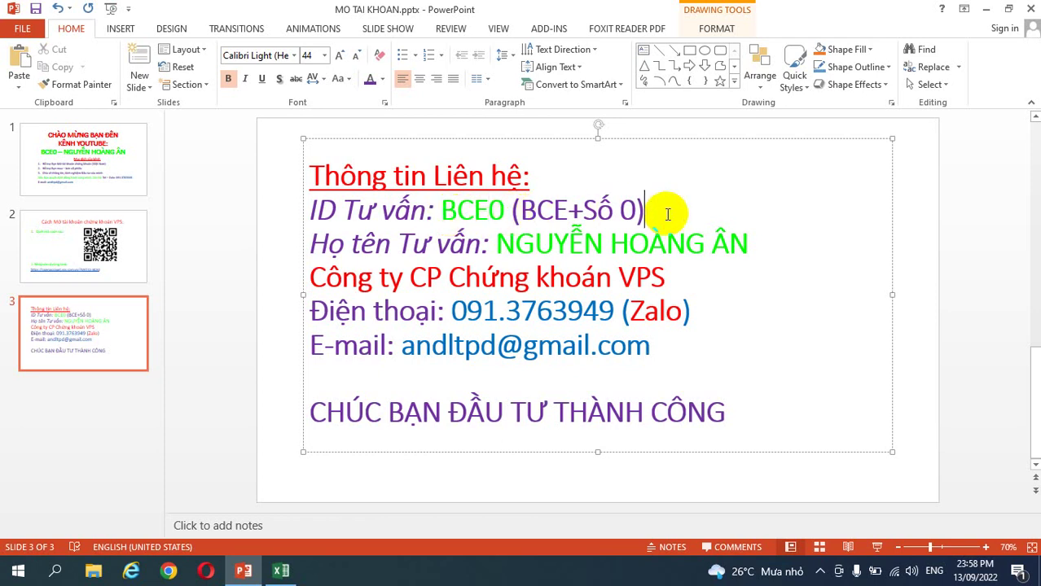
left_click(506, 212)
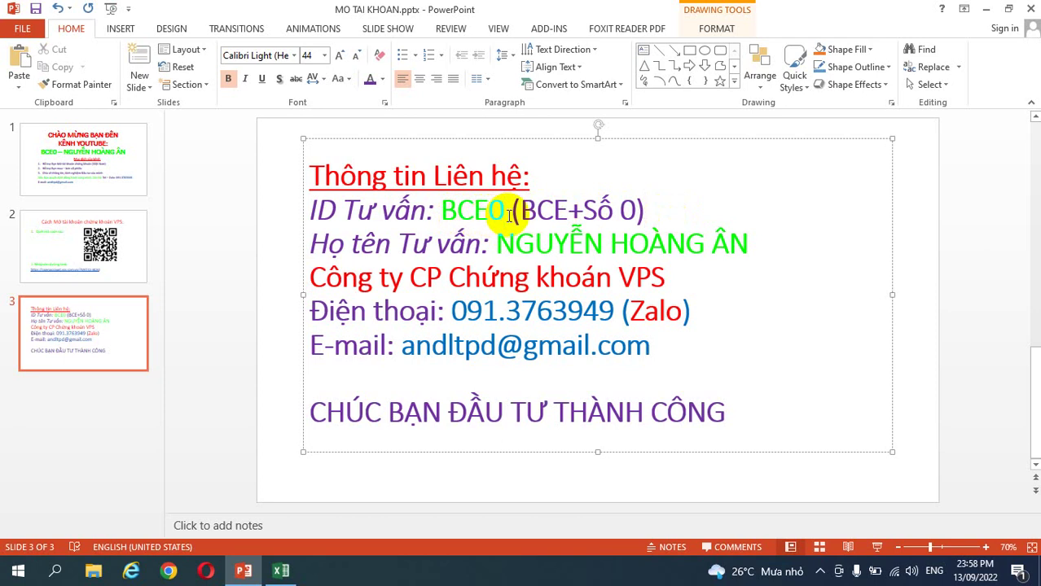
left_click_drag(500, 244, 741, 245)
left_click(771, 282)
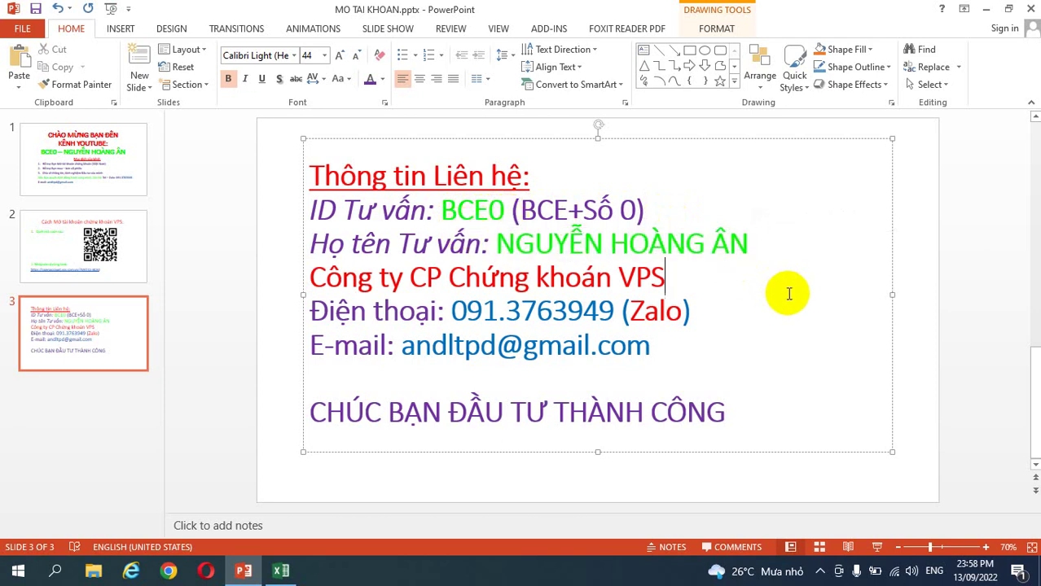